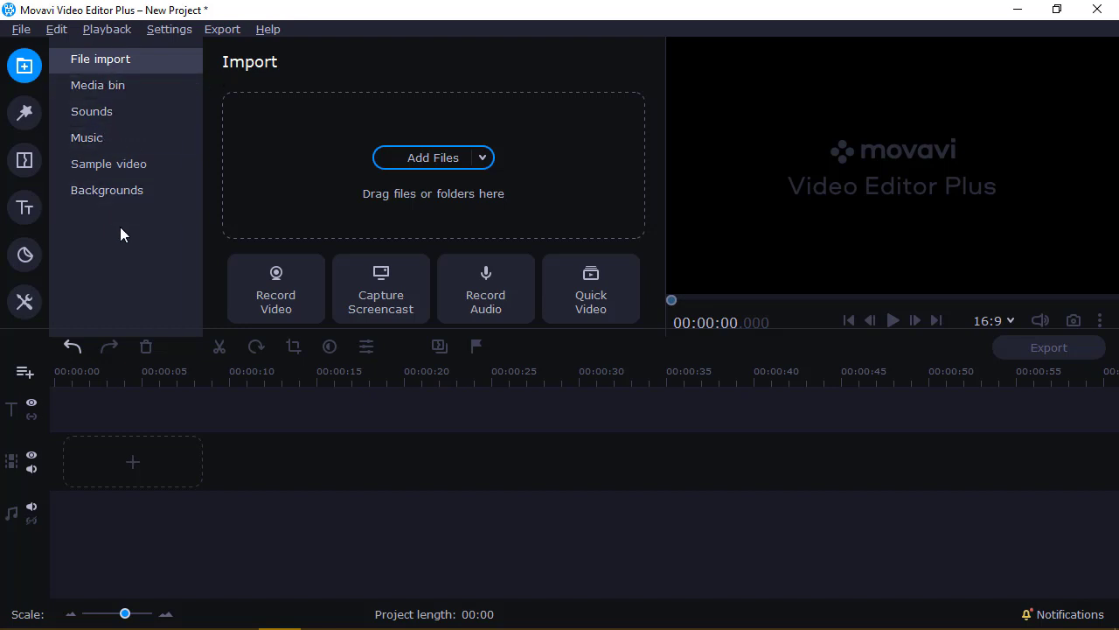
Browse the available intro video templates in the titles library.
left_click(25, 159)
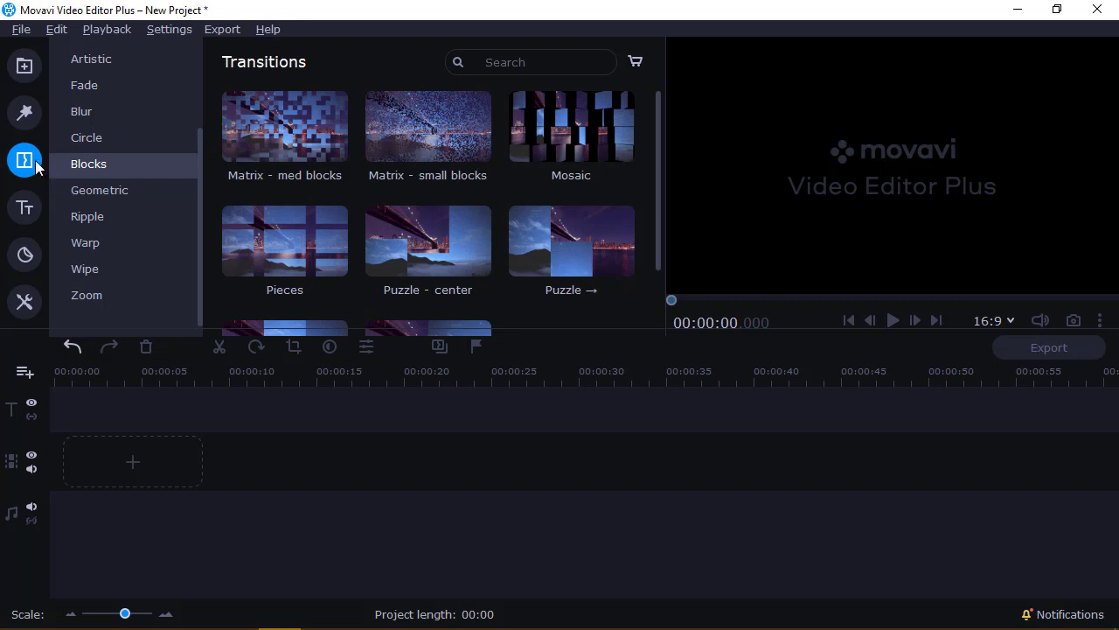
left_click(24, 208)
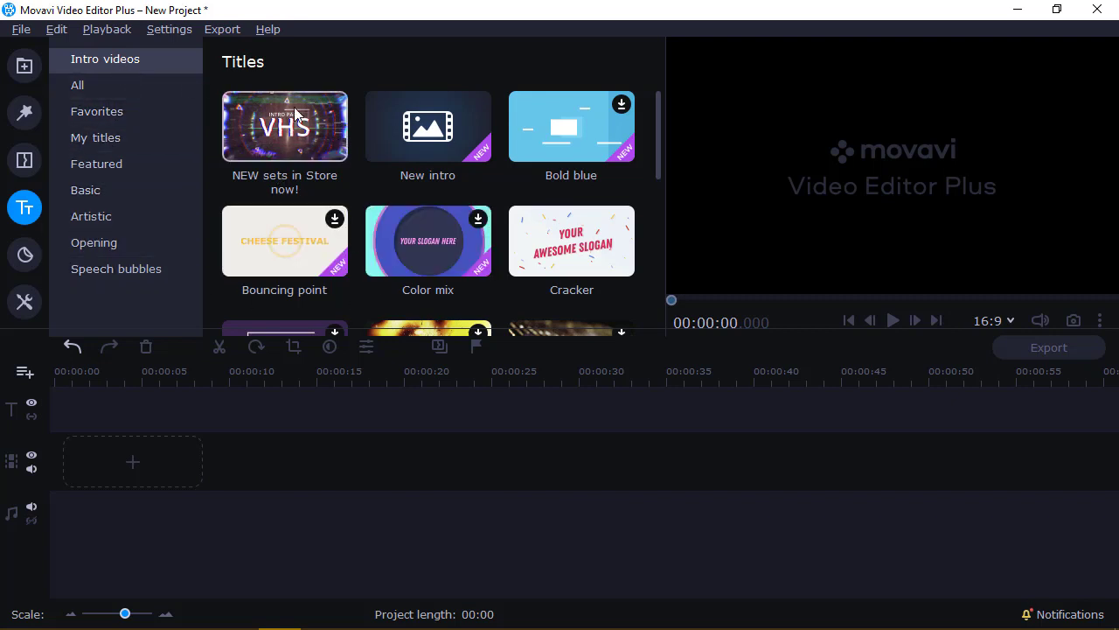
scroll(566, 154, "down", 5)
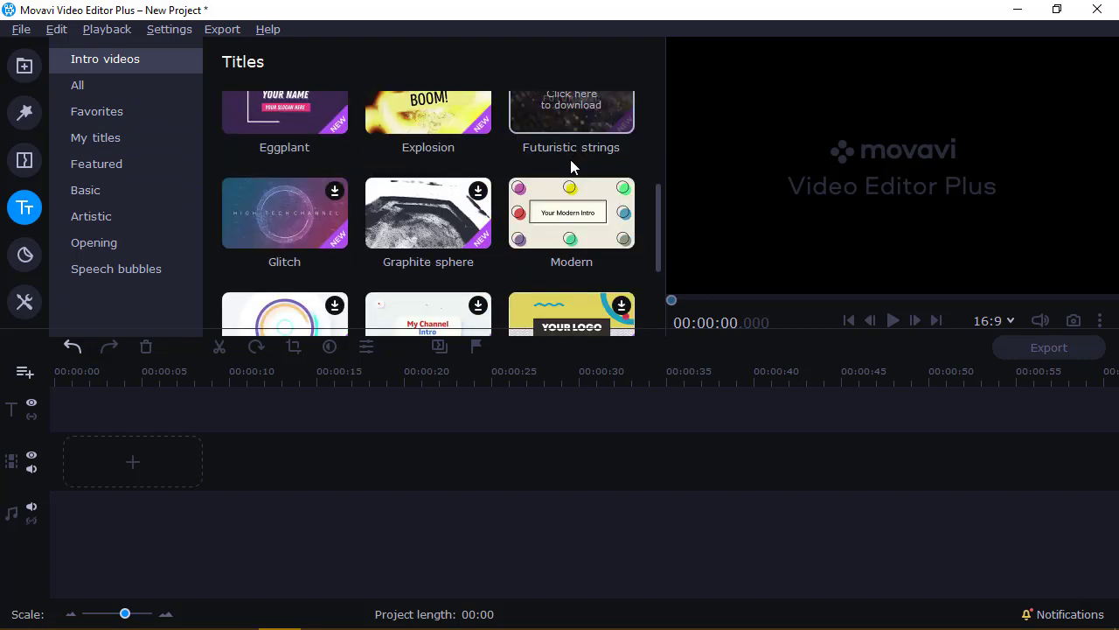
scroll(487, 239, "up", 3)
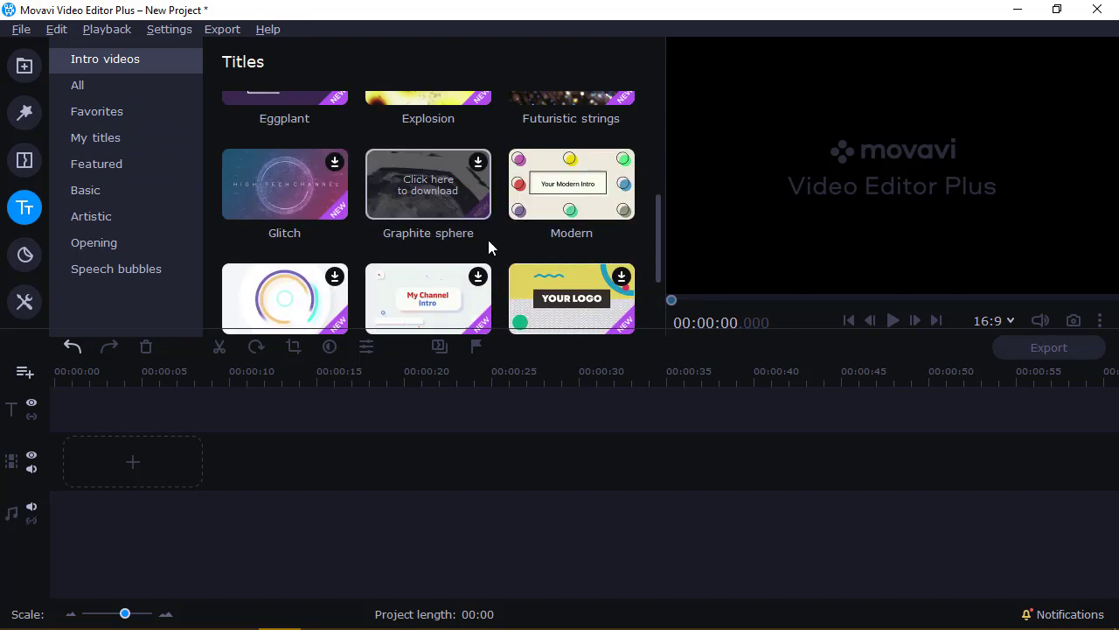
scroll(442, 233, "up", 2)
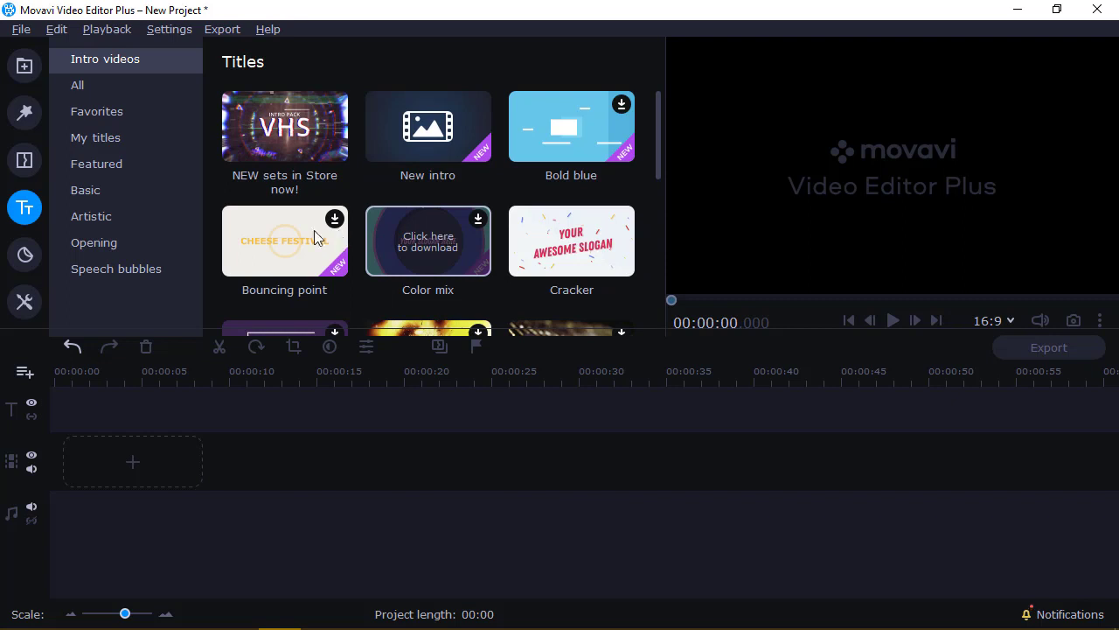
scroll(314, 236, "down", 4)
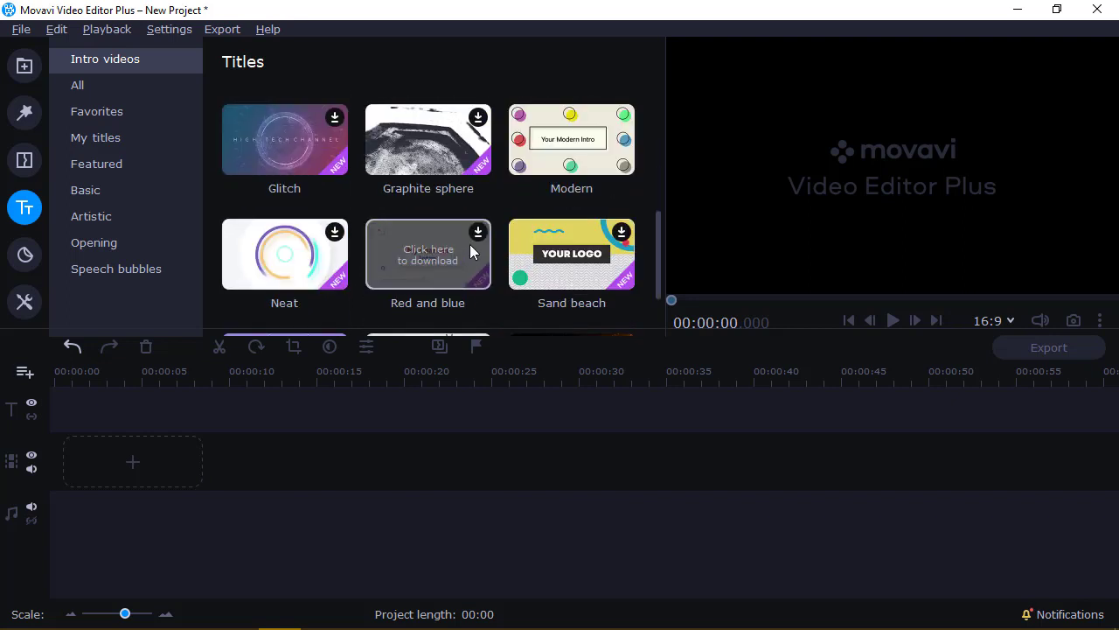
scroll(442, 246, "down", 1)
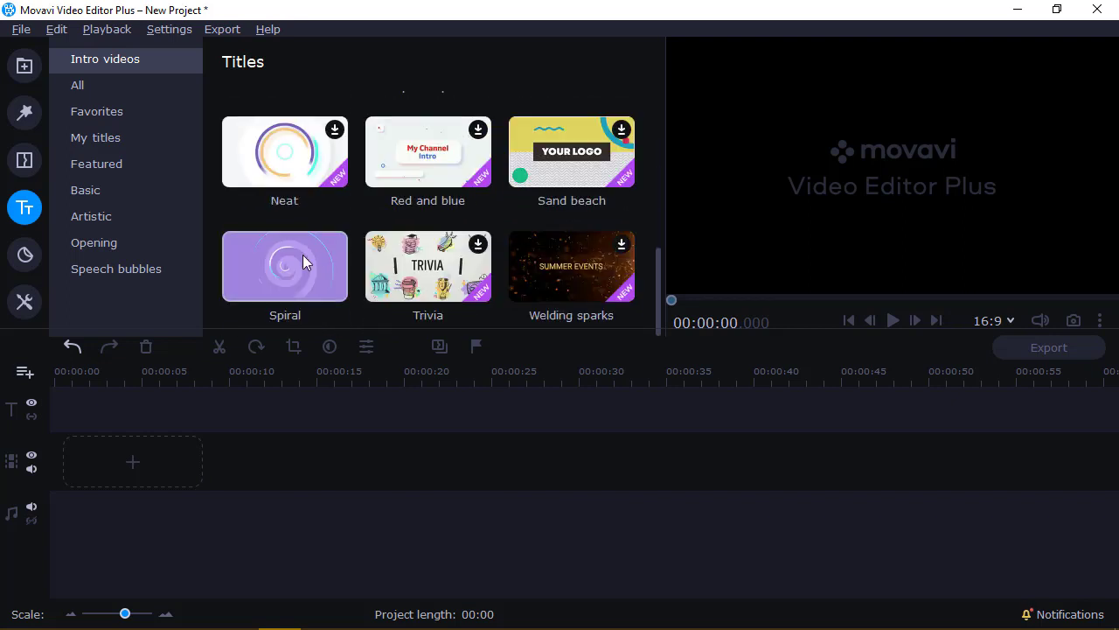
scroll(378, 231, "up", 1)
scroll(379, 229, "up", 3)
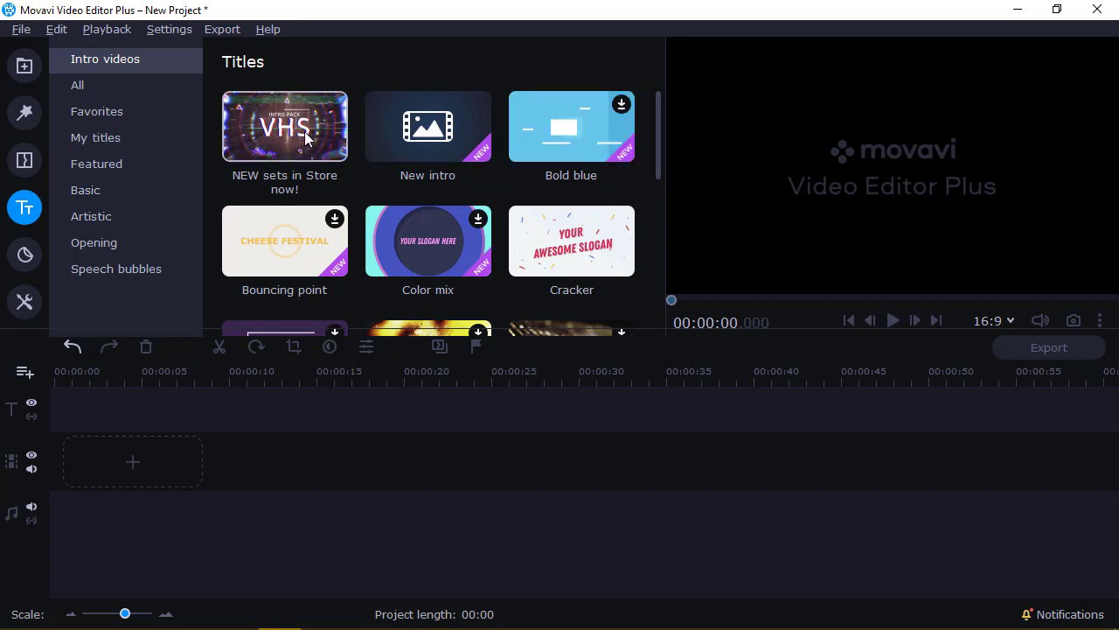
scroll(288, 156, "down", 1)
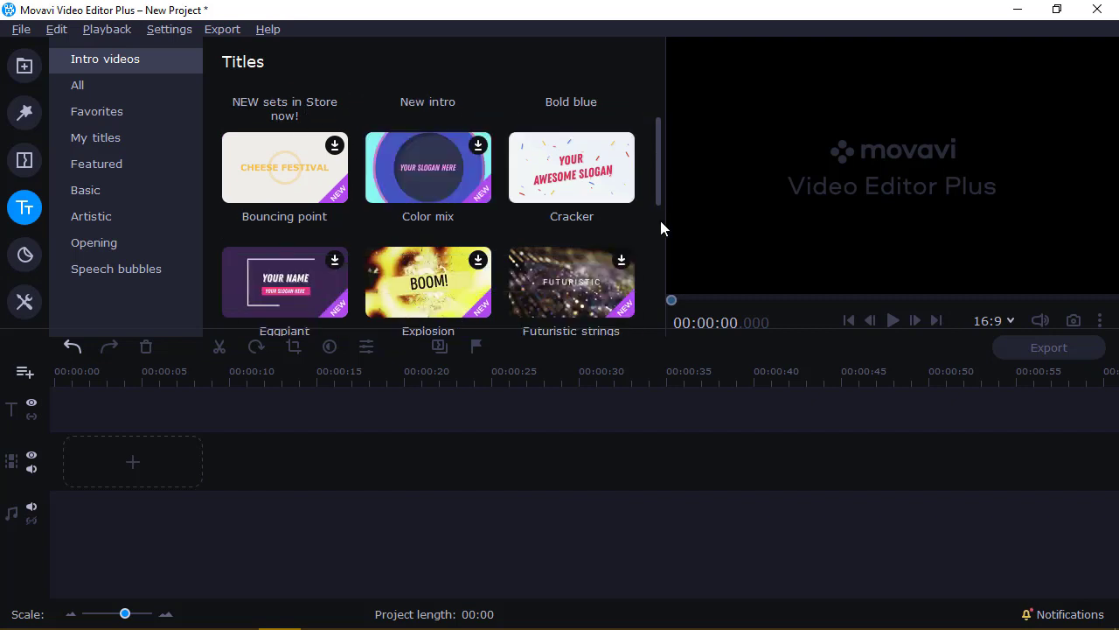
scroll(534, 249, "down", 3)
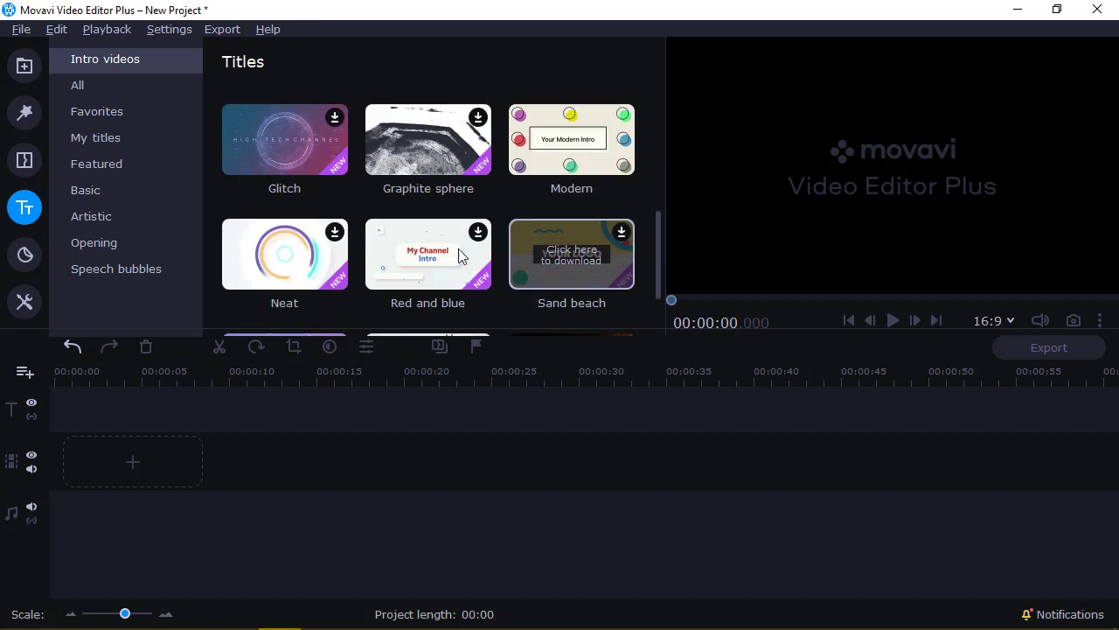
scroll(403, 252, "down", 1)
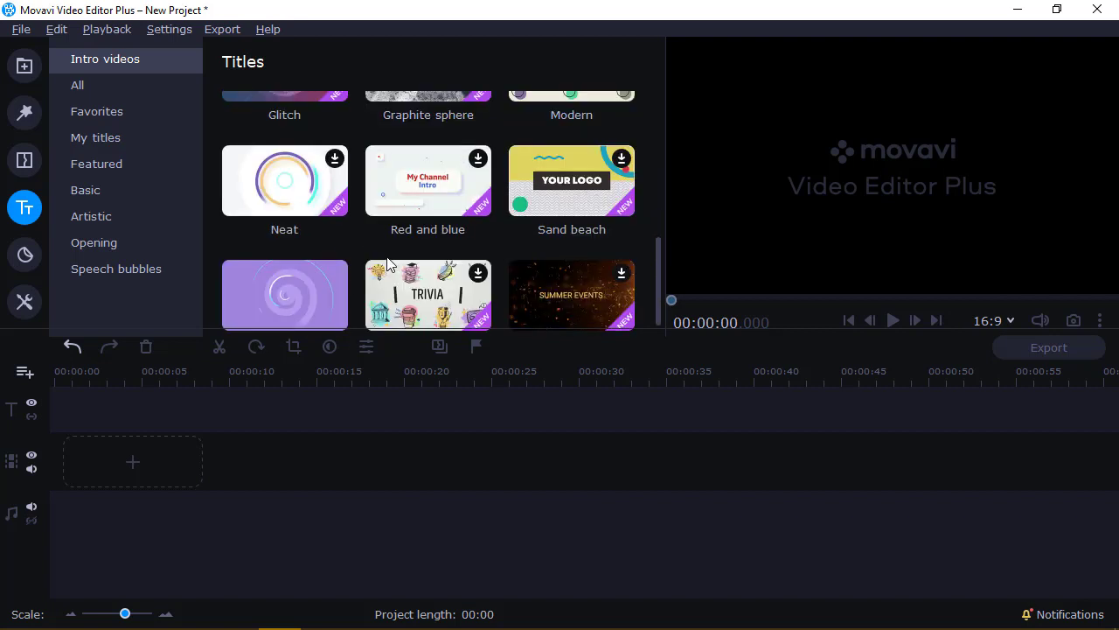
Download the Explosion intro template and preview it.
scroll(403, 251, "up", 3)
left_click(427, 184)
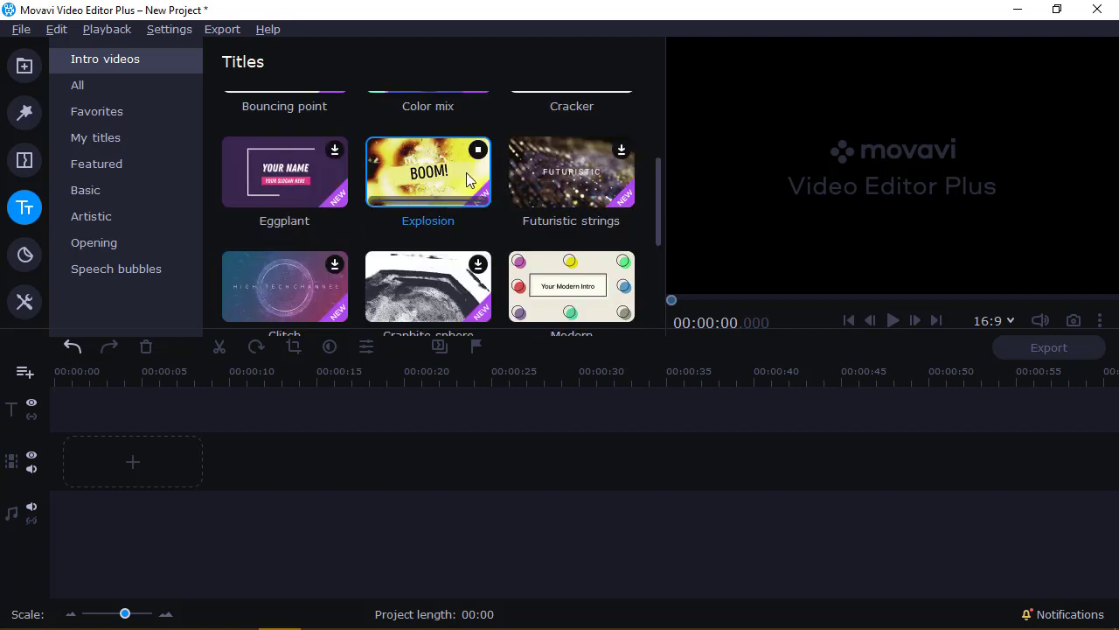
left_click(480, 154)
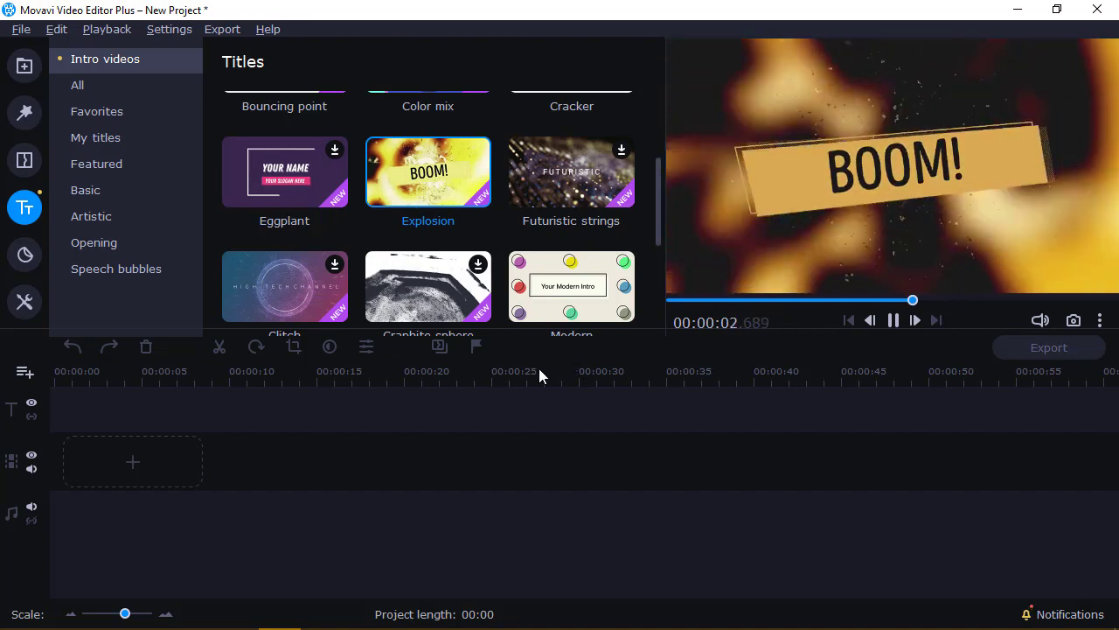
Download the Glitch and Neat intro templates.
left_click(306, 274)
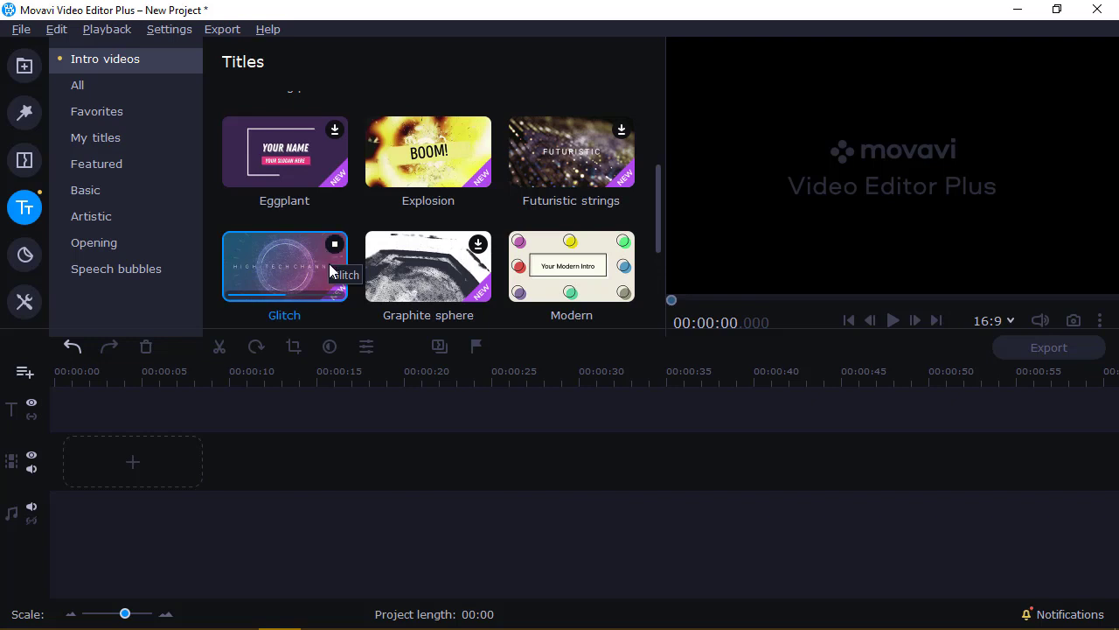
scroll(493, 218, "down", 3)
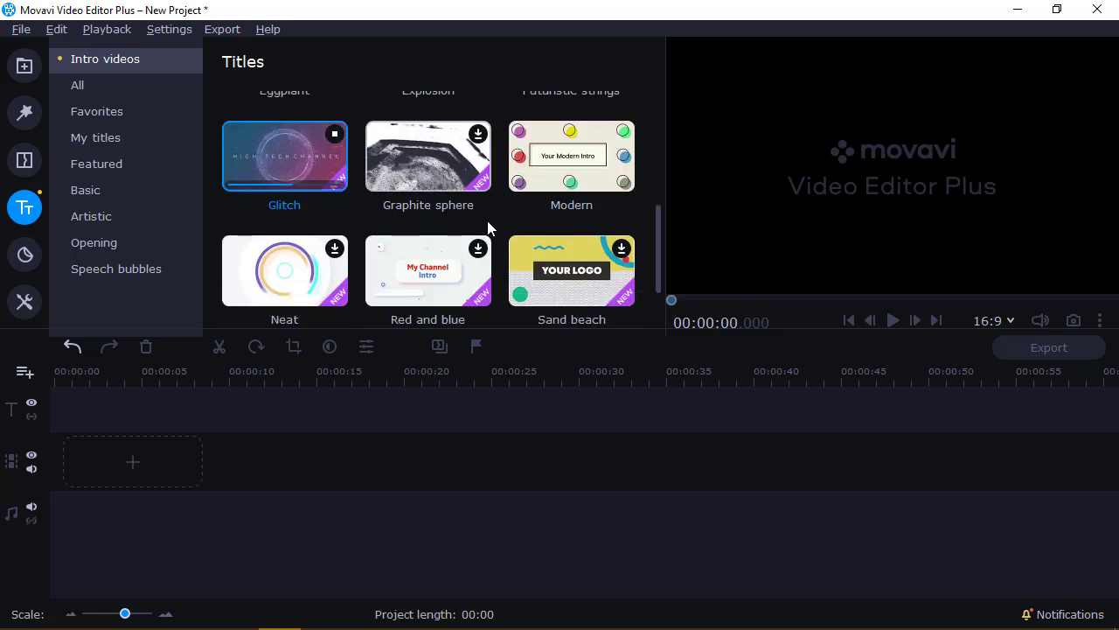
scroll(490, 220, "up", 2)
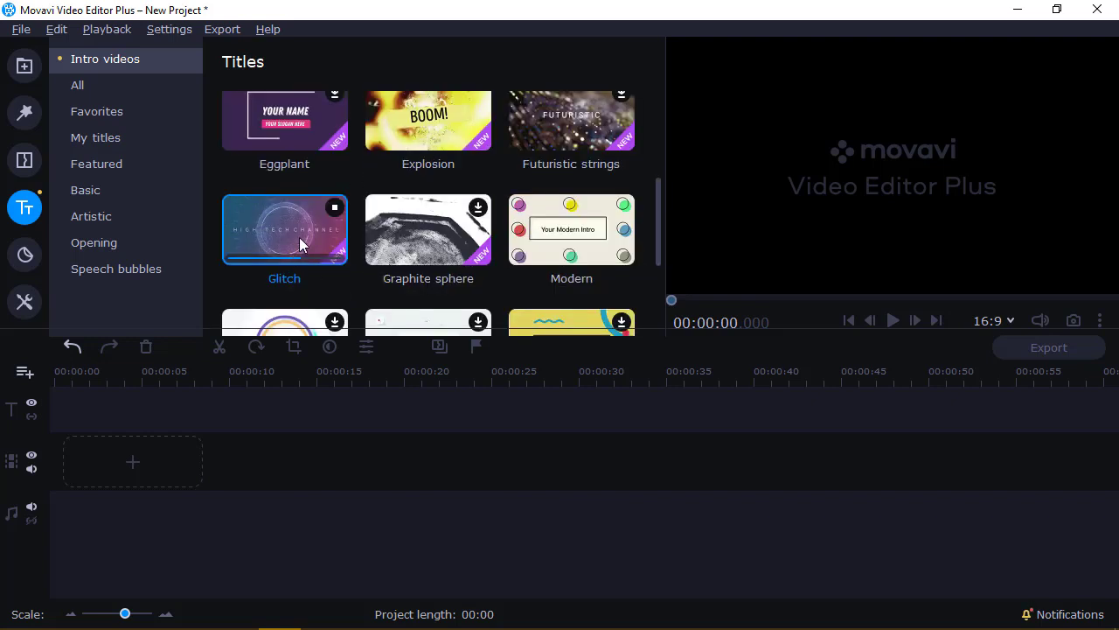
scroll(334, 241, "down", 3)
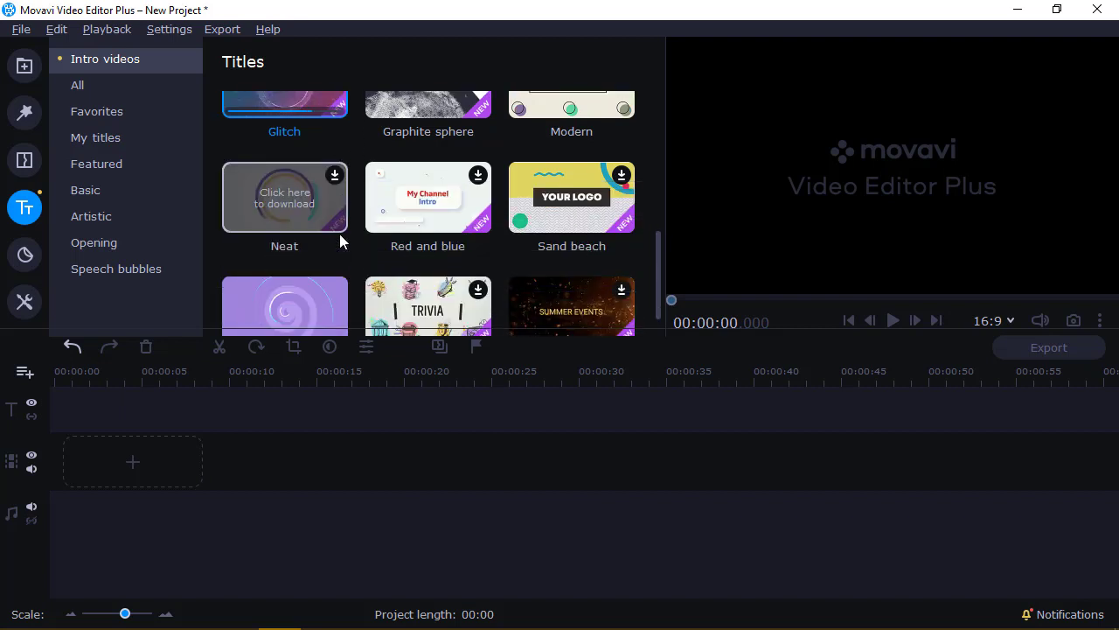
left_click(341, 186)
scroll(346, 221, "down", 1)
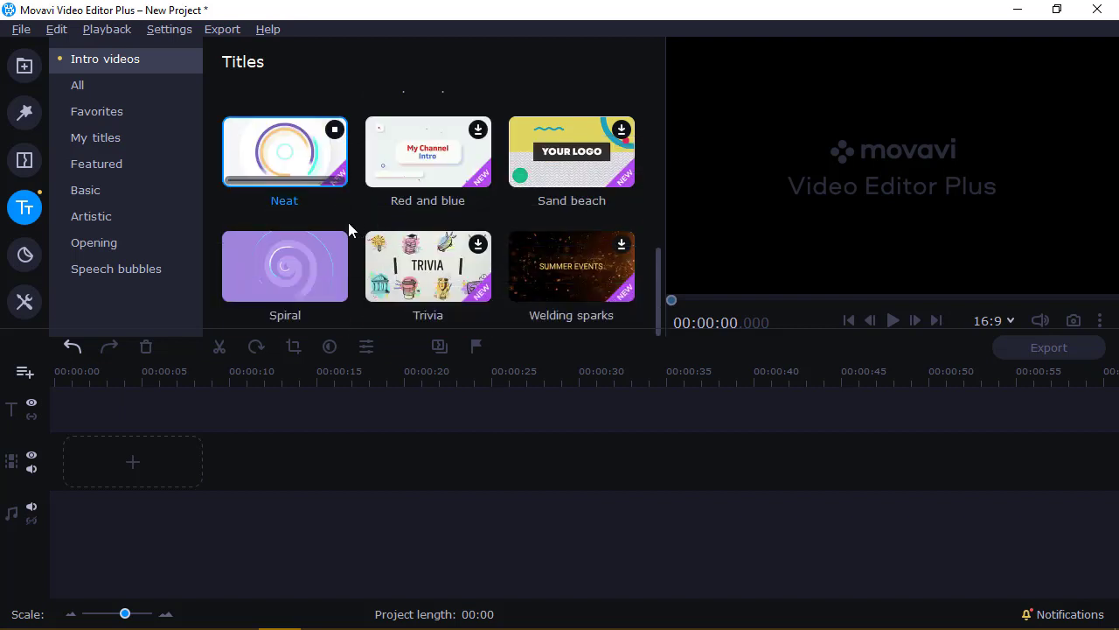
Preview the Glitch intro and add it at the start of the video track.
scroll(316, 271, "up", 2)
left_click(288, 143)
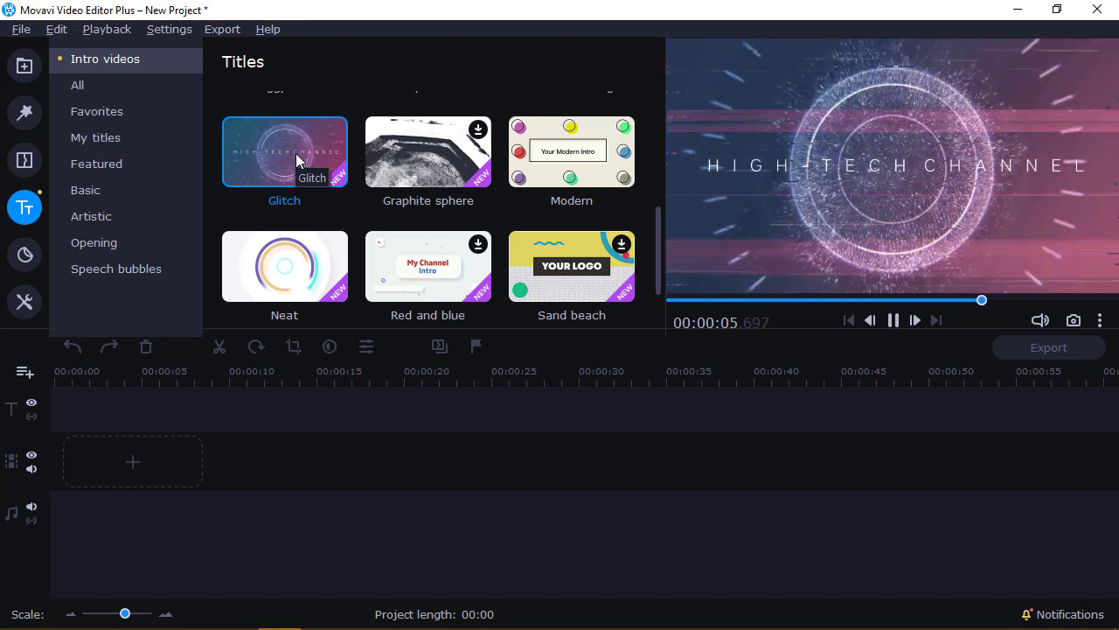
left_click_drag(293, 163, 162, 444)
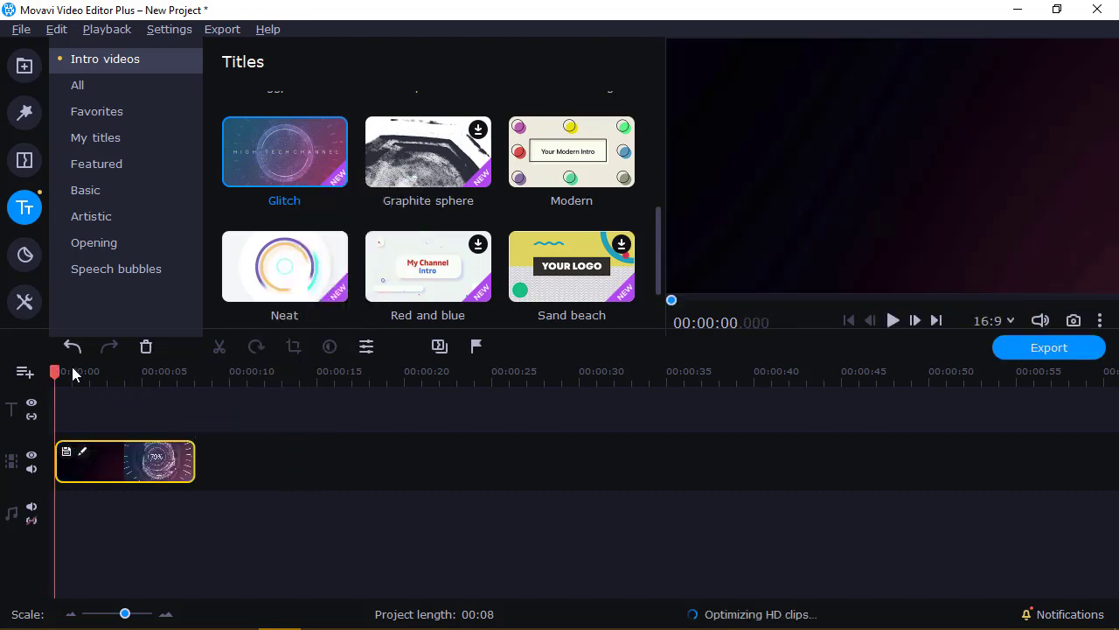
Play the Glitch intro clip on the timeline from its beginning, stopping after about 3 seconds.
left_click_drag(56, 371, 22, 373)
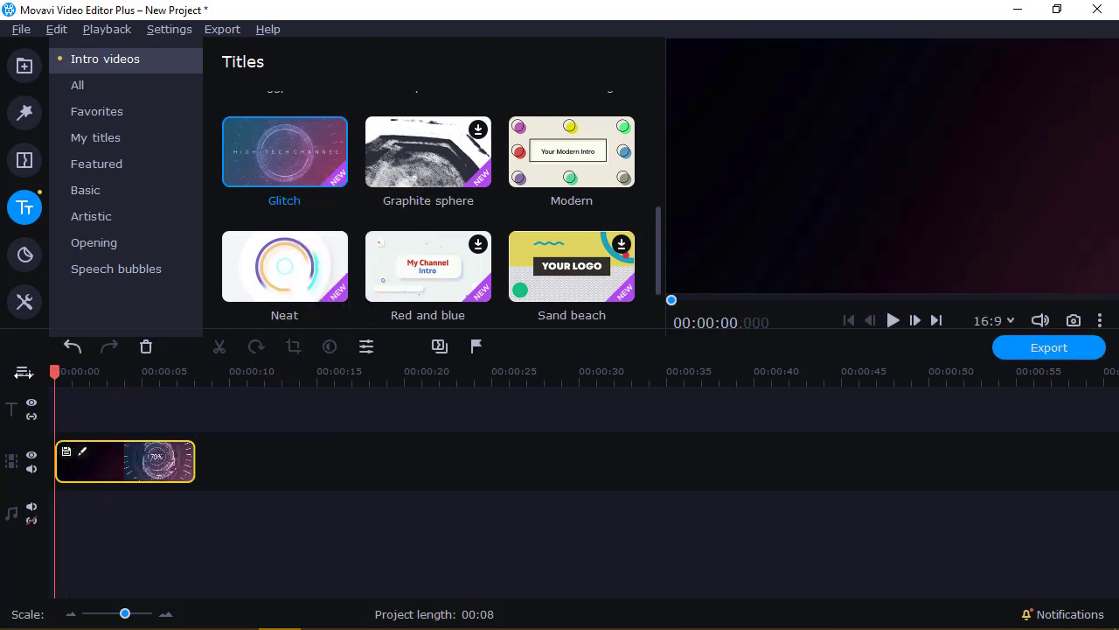
key("space")
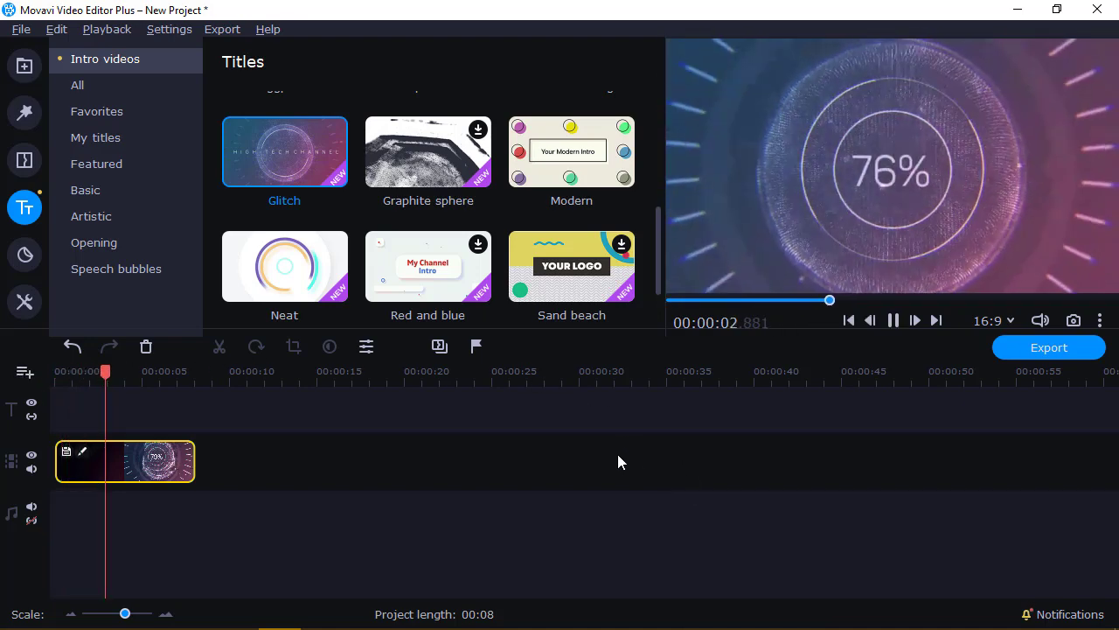
key("space")
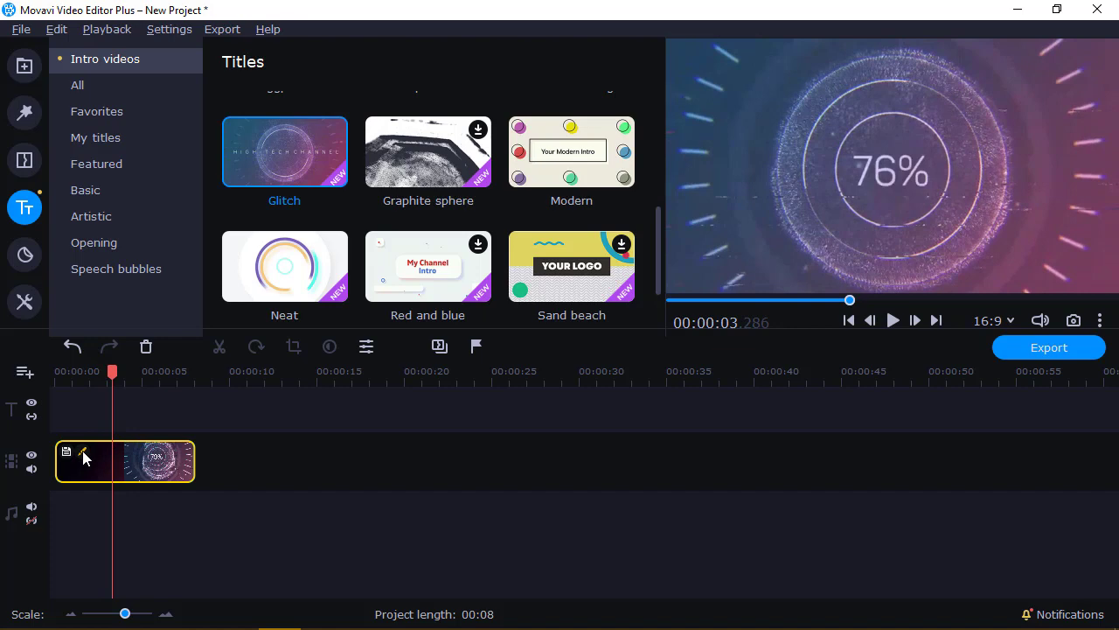
Open the Glitch intro clip's component tracks for editing and check its two title clips.
left_click(83, 452)
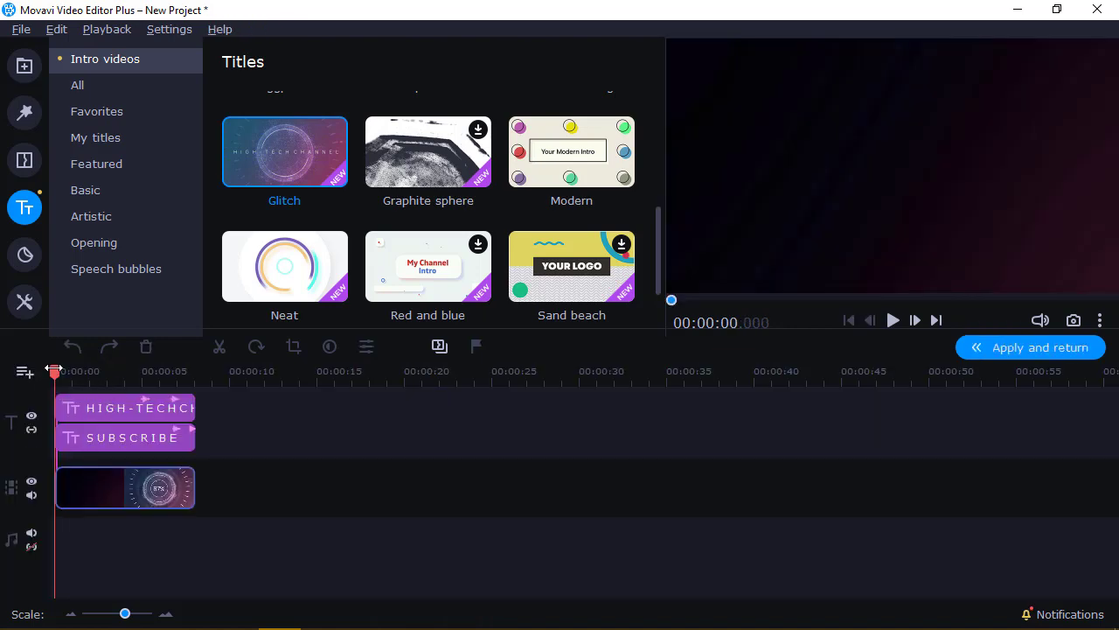
left_click_drag(54, 371, 143, 371)
left_click(118, 424)
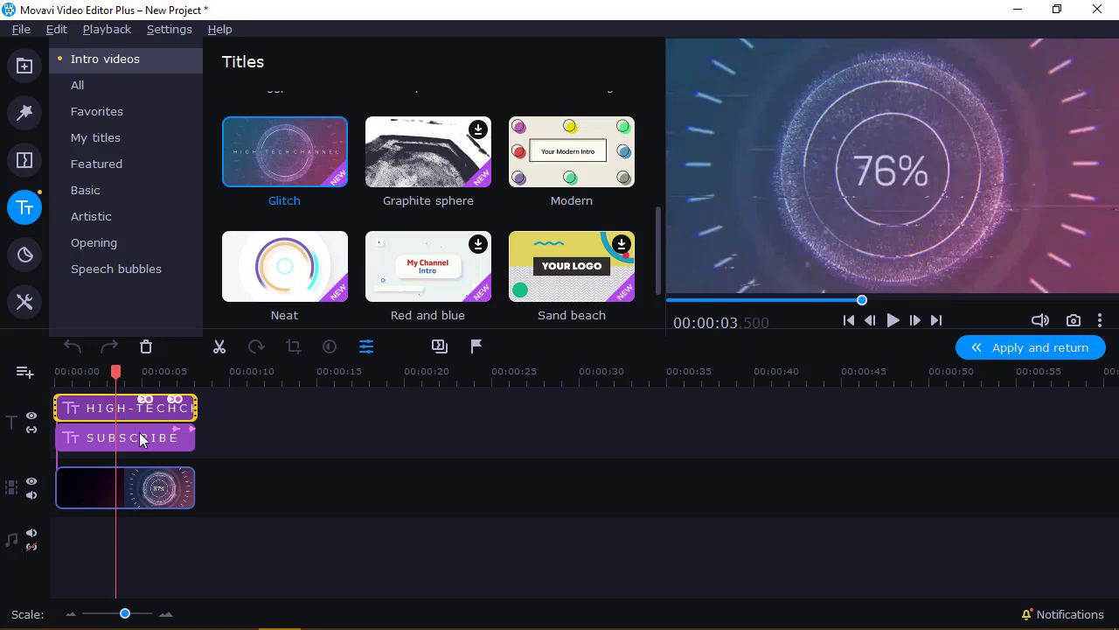
left_click(136, 447)
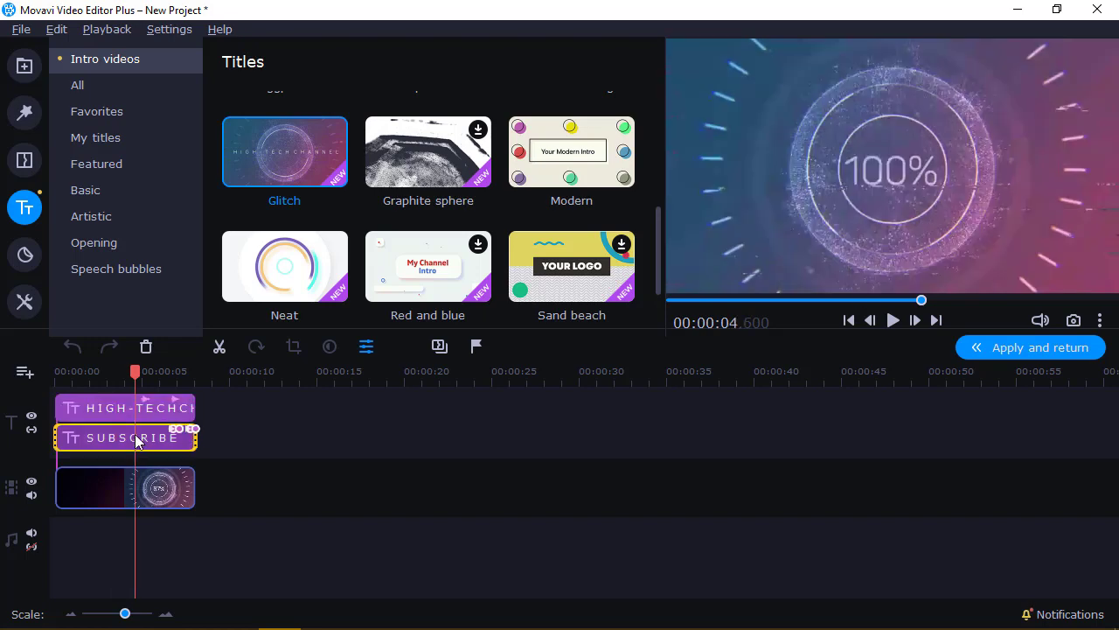
Replace the HIGH-TECH CHANNEL title text with "Movavi Expert".
double_click(112, 408)
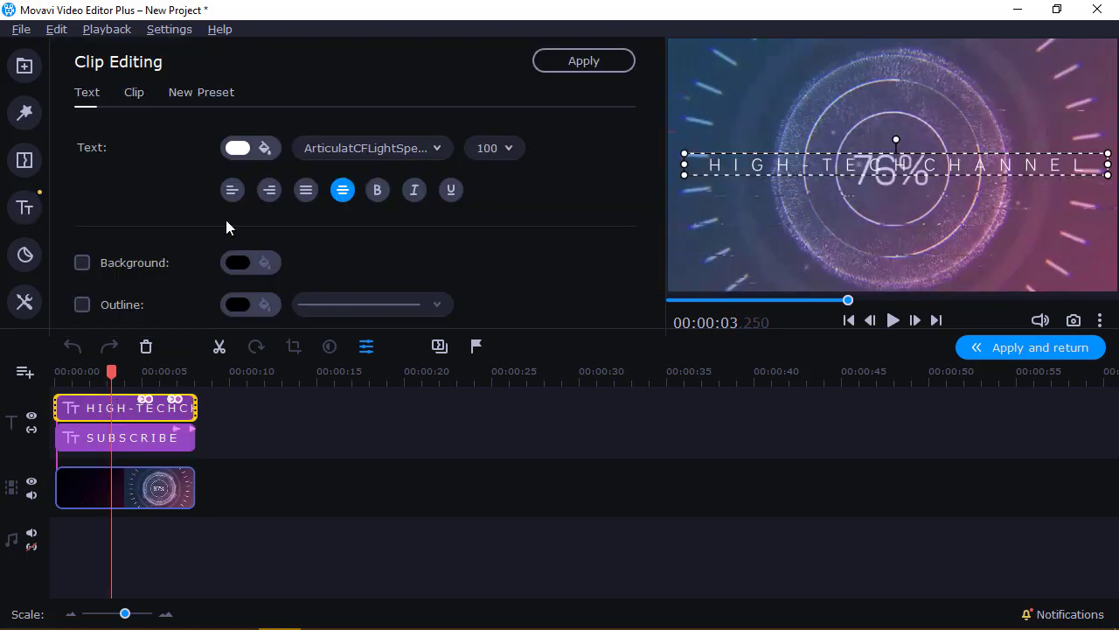
triple_click(932, 165)
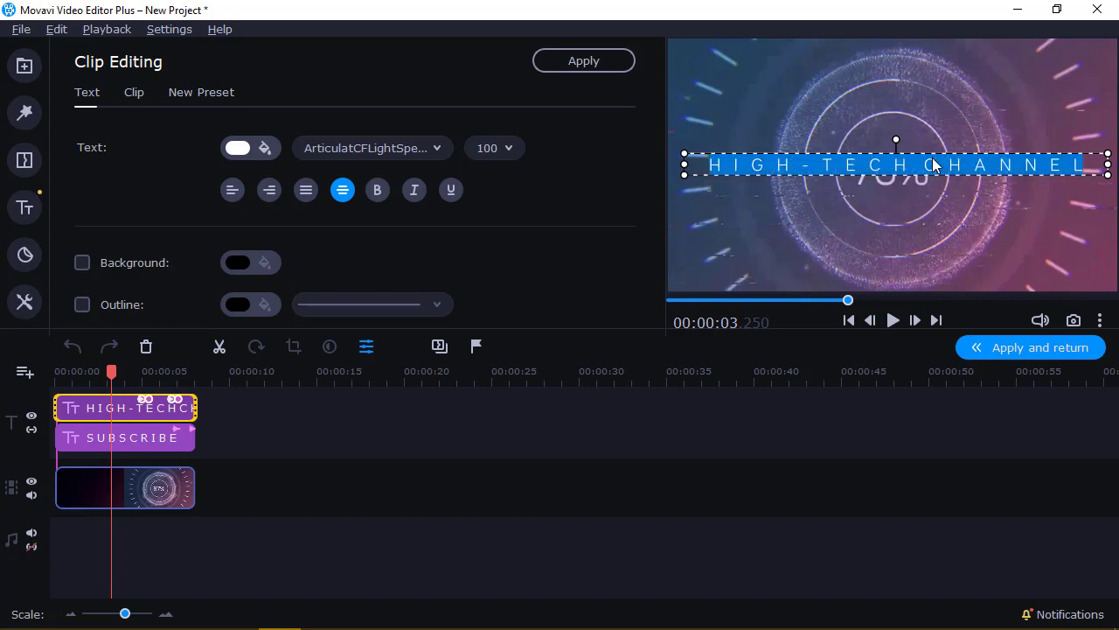
key("BackSpace")
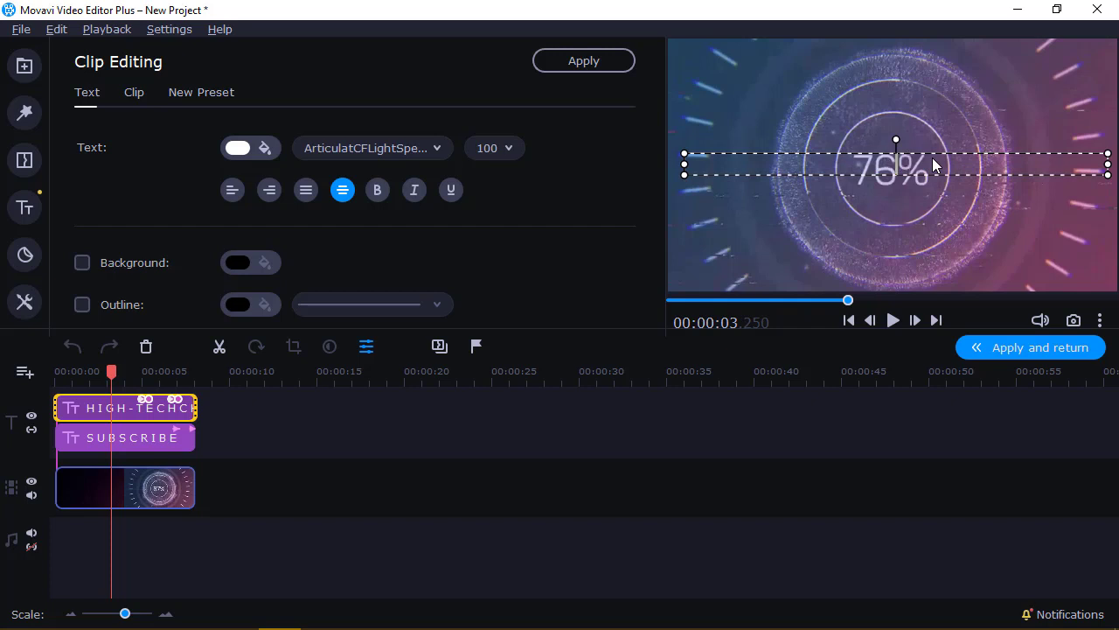
type("Movavi Expert")
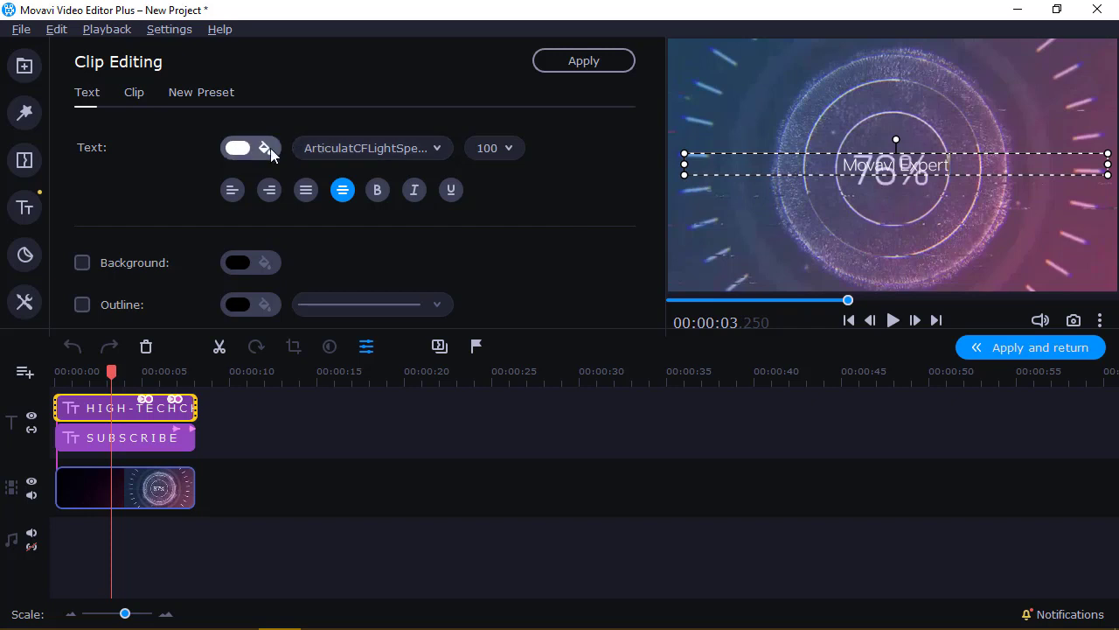
Set the font of the Movavi Expert title to Brush Script MT.
left_click(428, 149)
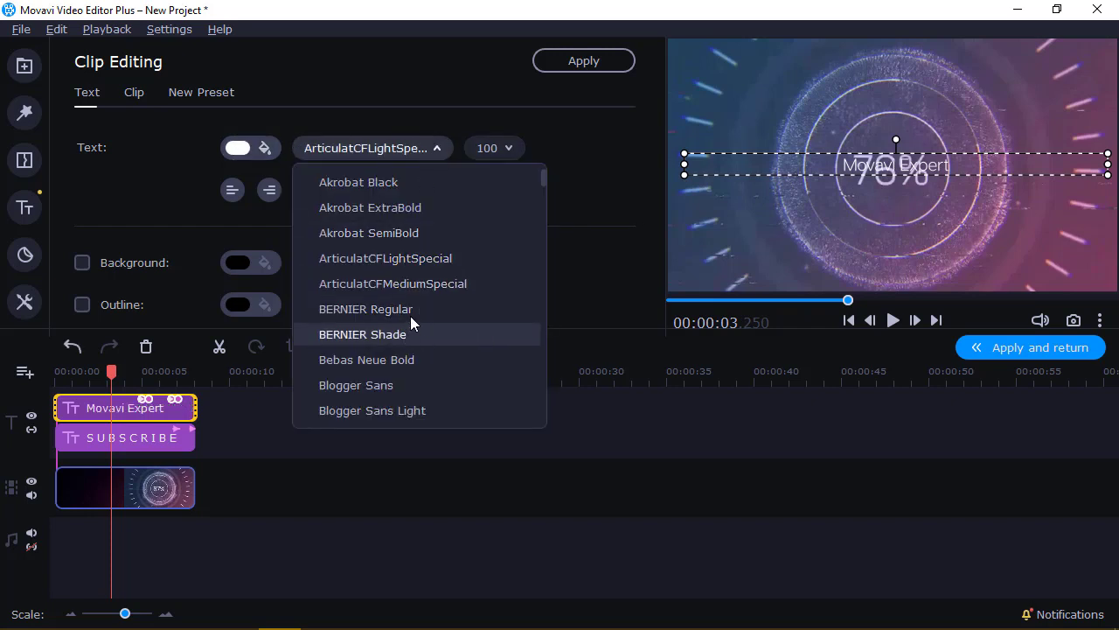
scroll(425, 341, "down", 3)
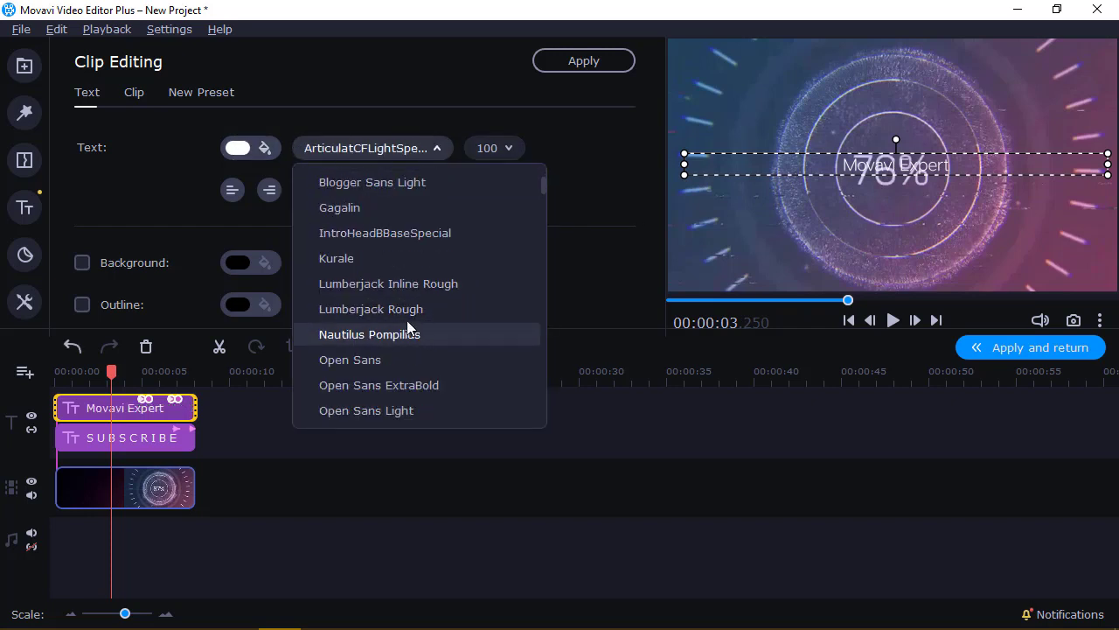
scroll(367, 356, "down", 15)
left_click(418, 355)
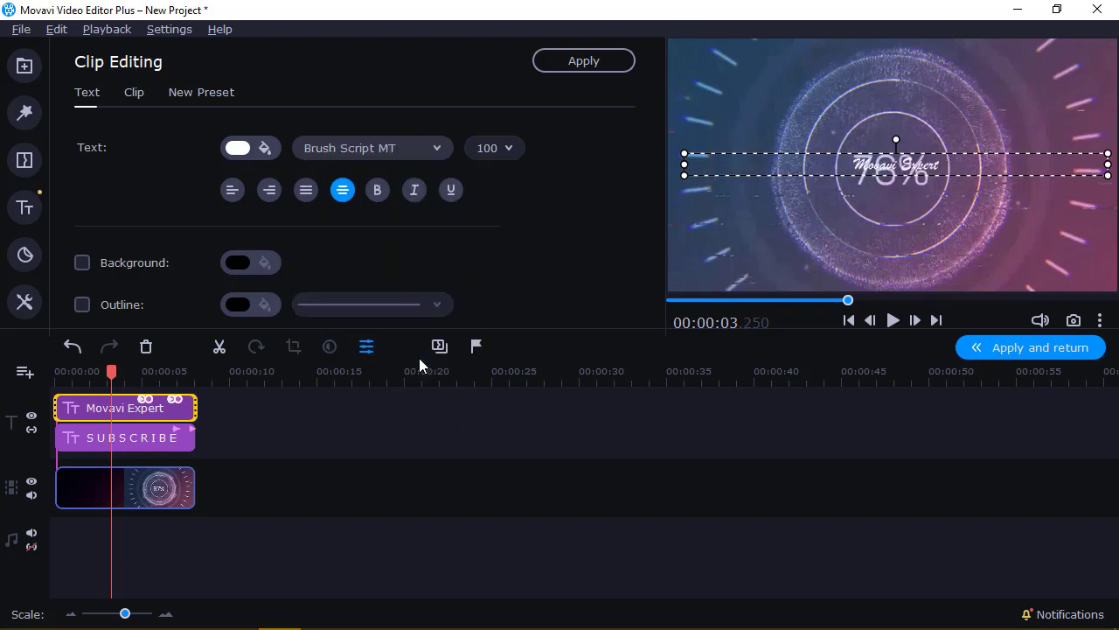
Change the Movavi Expert title's font to Microsoft JhengHei UI and make it bold.
left_click(421, 146)
scroll(411, 376, "down", 7)
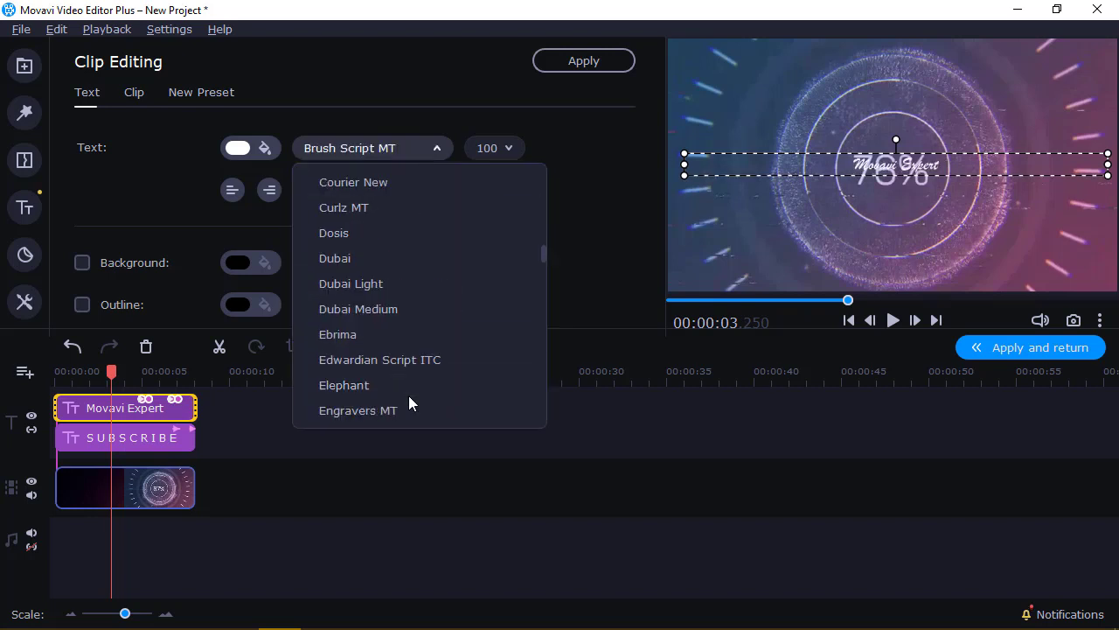
scroll(389, 372, "down", 15)
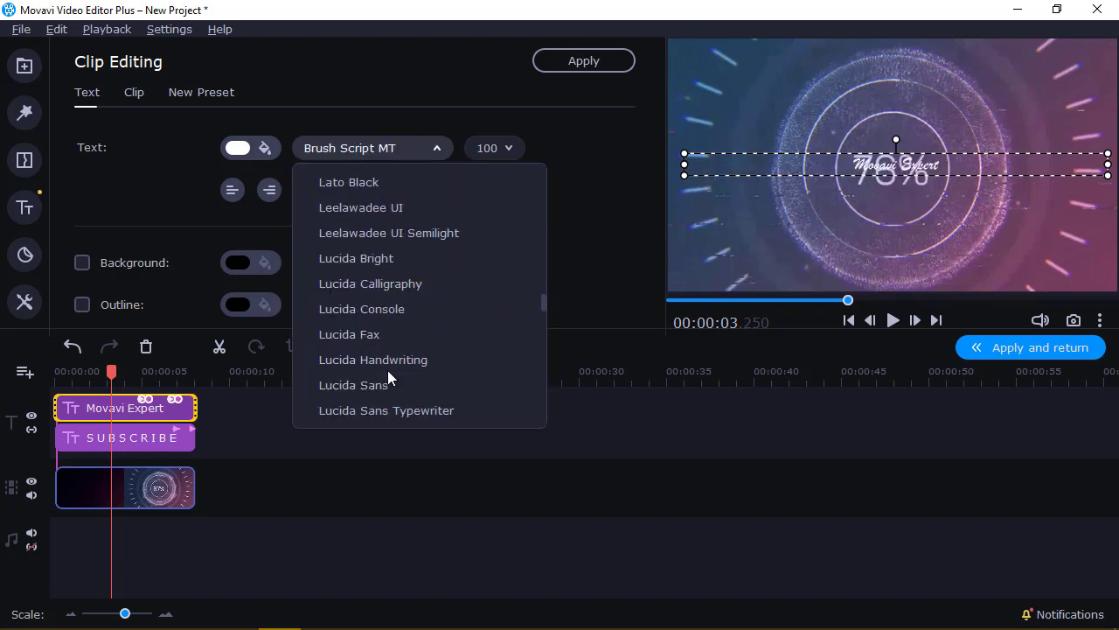
left_click(382, 383)
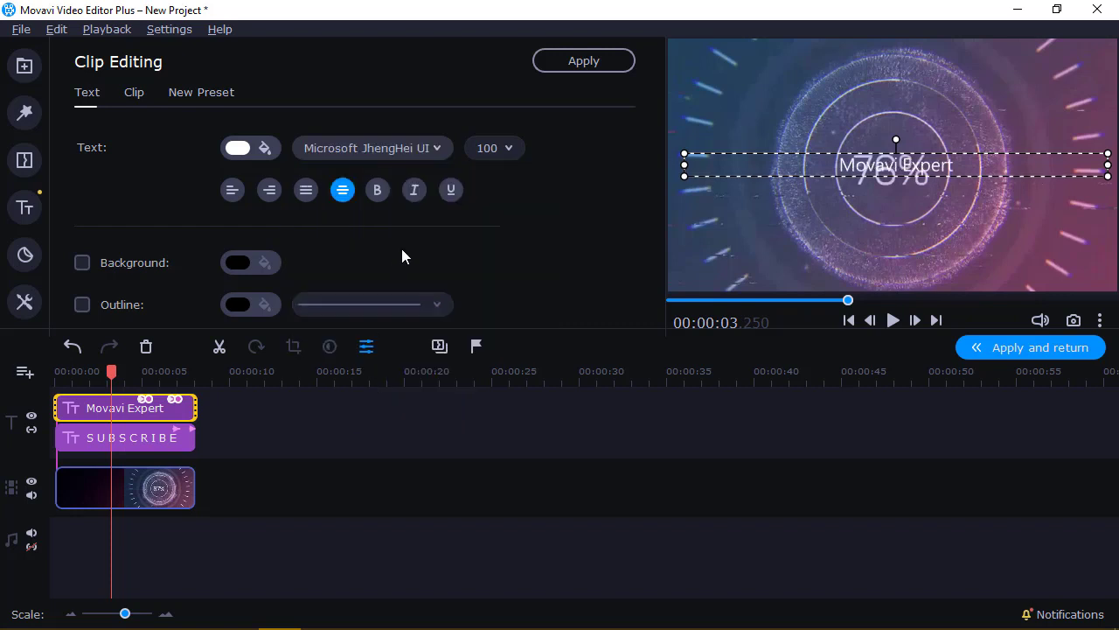
left_click(378, 191)
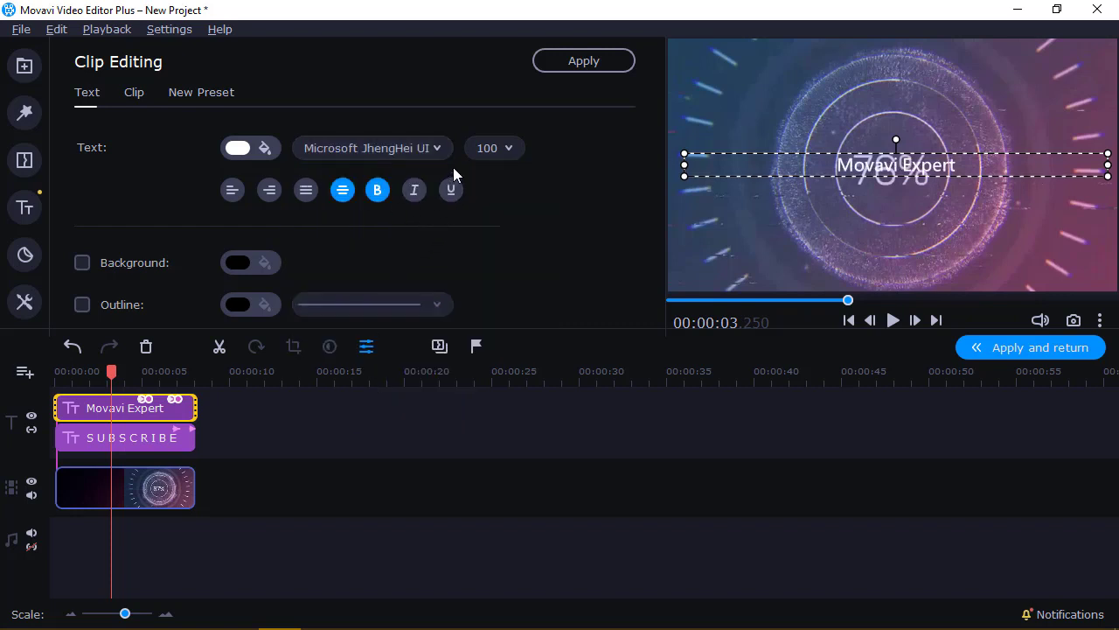
Try several text colours on the Movavi Expert title, such as #ffd8ad, #006e8c and #4dd7fa, and return it to white #ffffff.
left_click(263, 146)
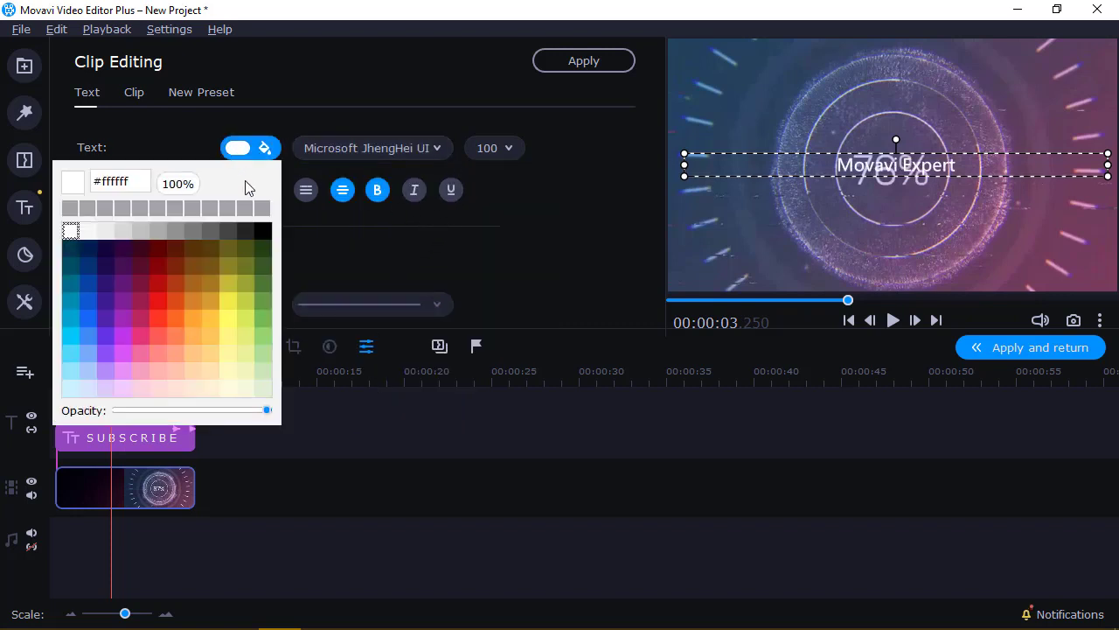
left_click(88, 333)
left_click(212, 334)
left_click(193, 369)
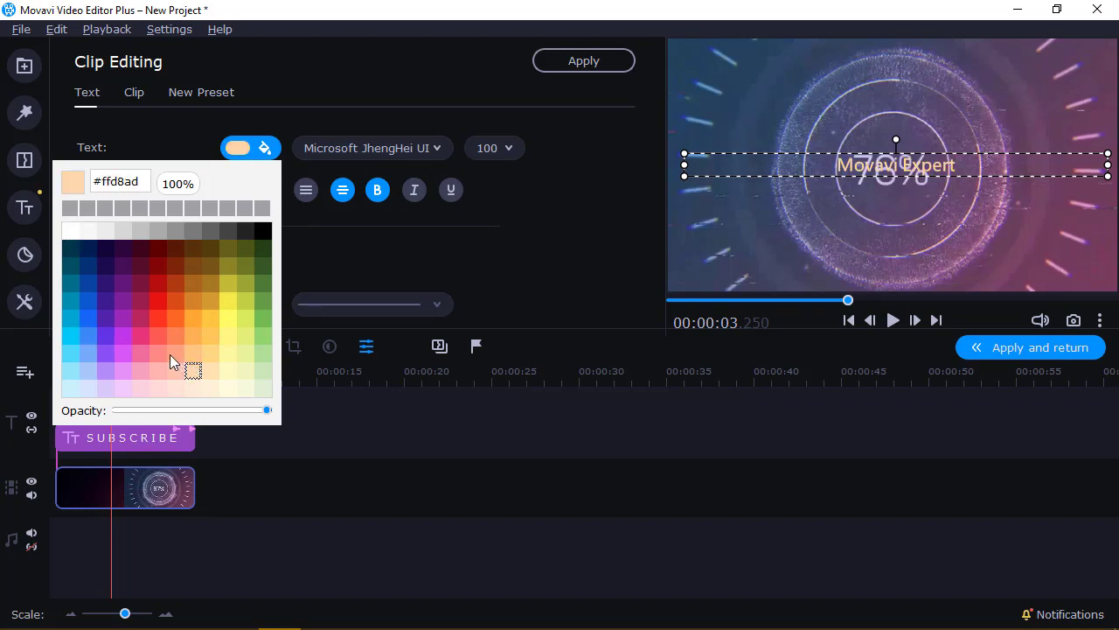
left_click(147, 257)
left_click(106, 284)
left_click(70, 284)
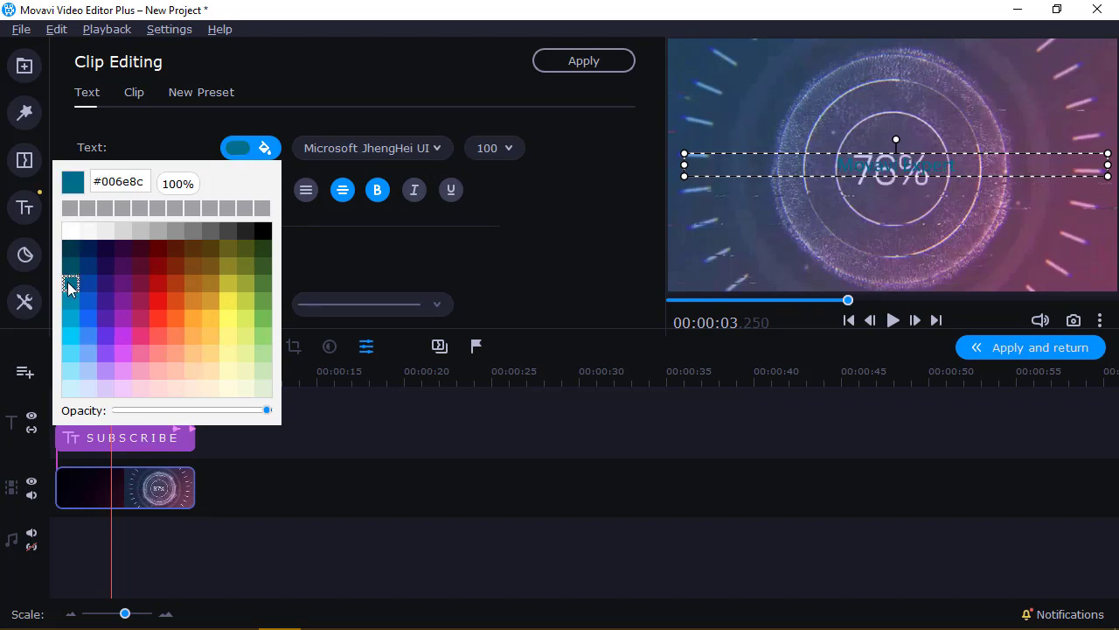
left_click(70, 336)
left_click(71, 353)
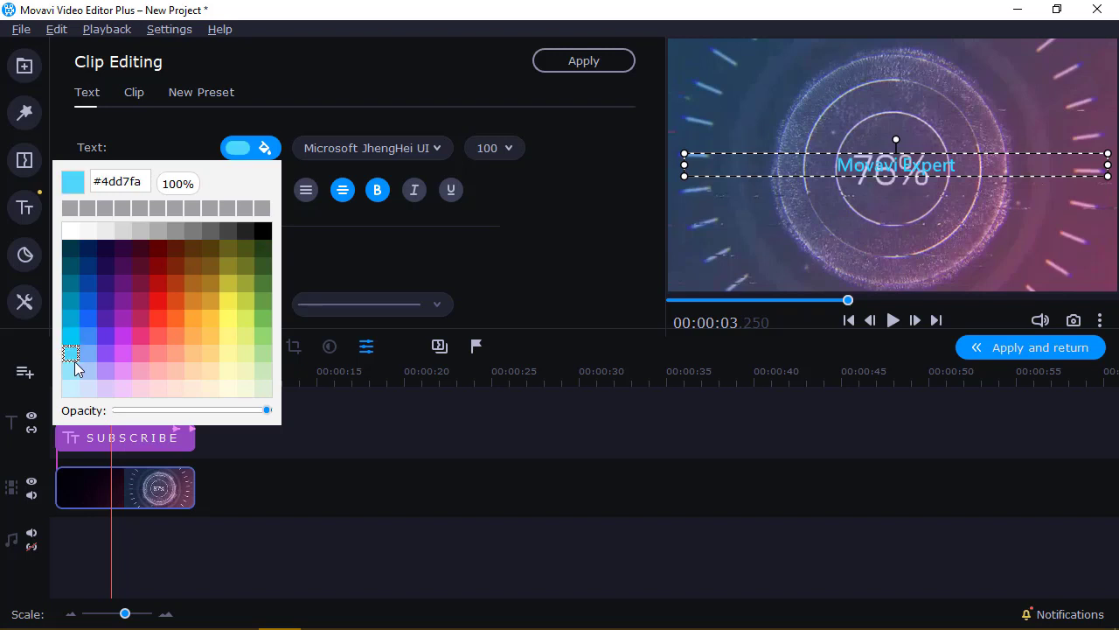
left_click(174, 352)
left_click(70, 230)
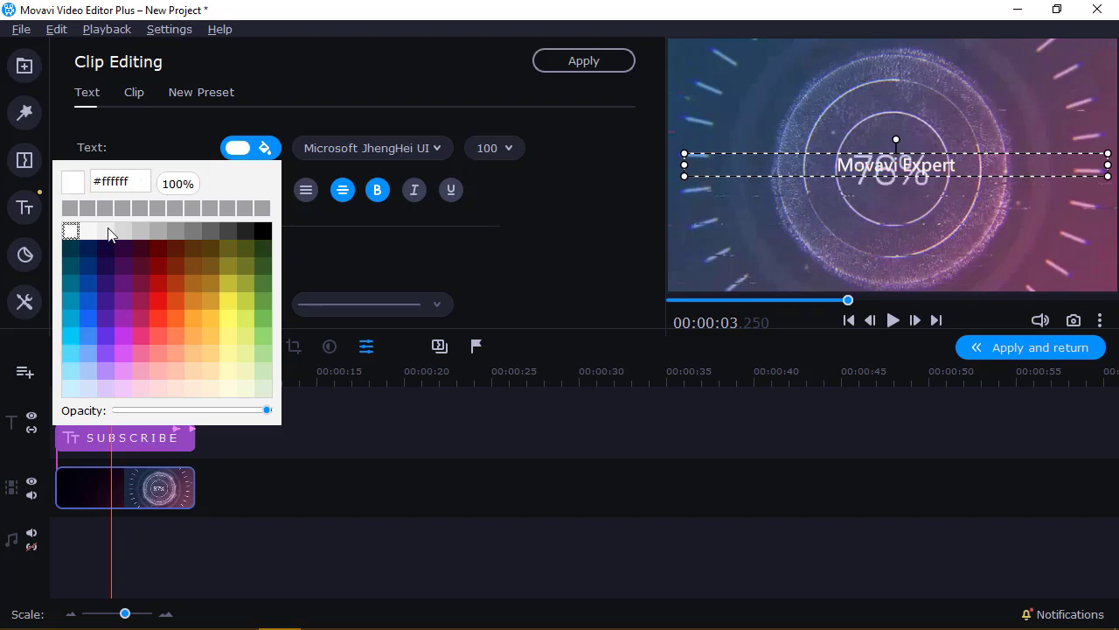
left_click(403, 240)
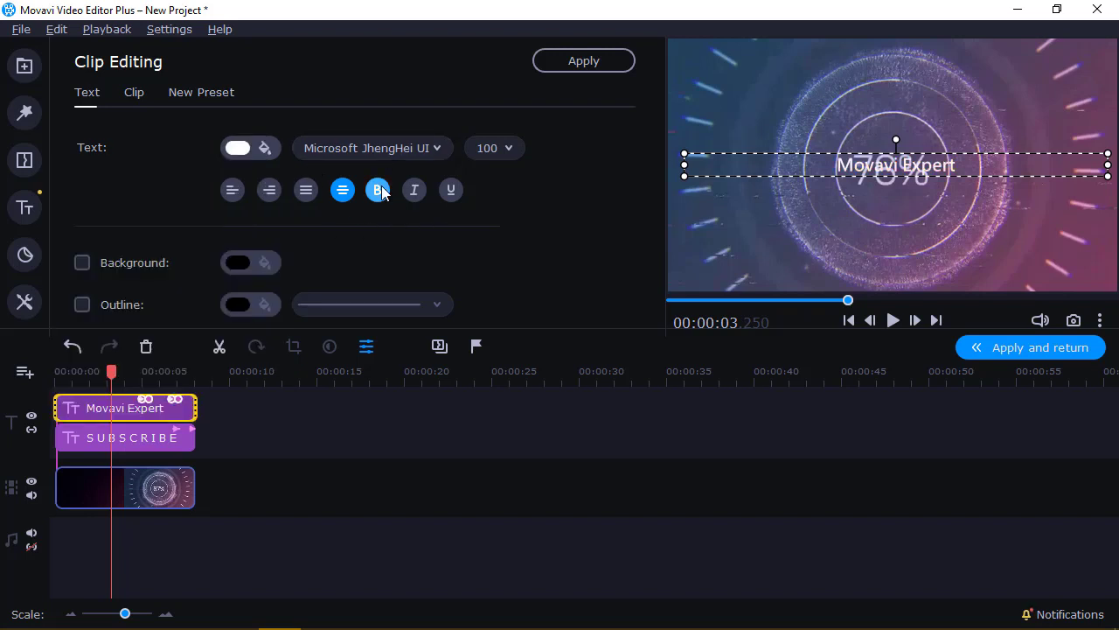
Try size 400 on the Movavi Expert title and set its font size to 150.
left_click(381, 191)
left_click(494, 147)
scroll(494, 297, "down", 3)
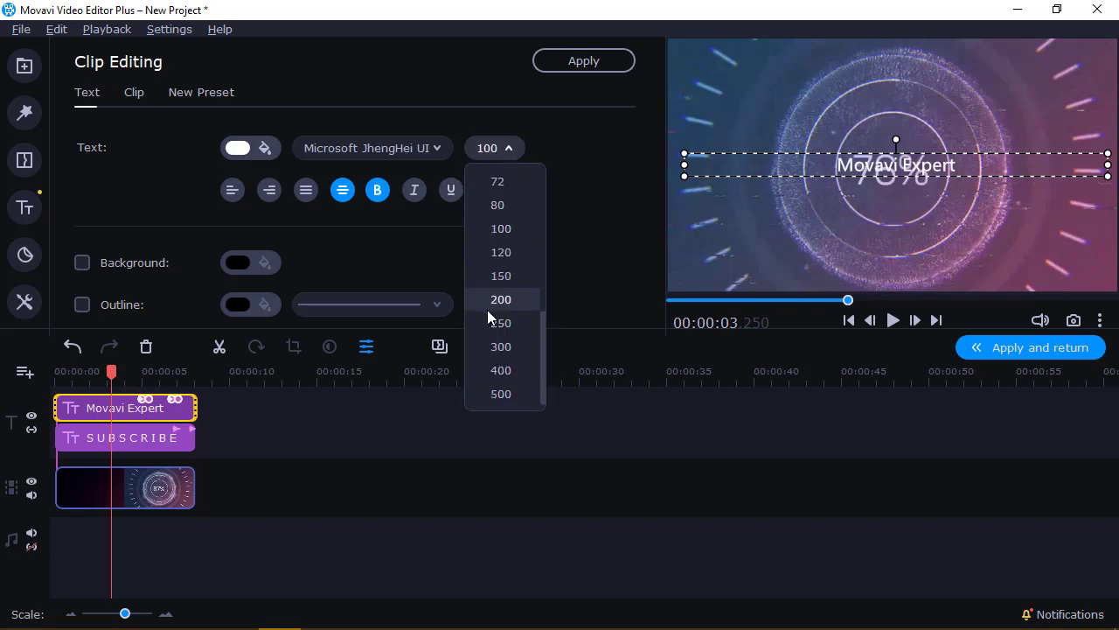
left_click(500, 371)
left_click(509, 148)
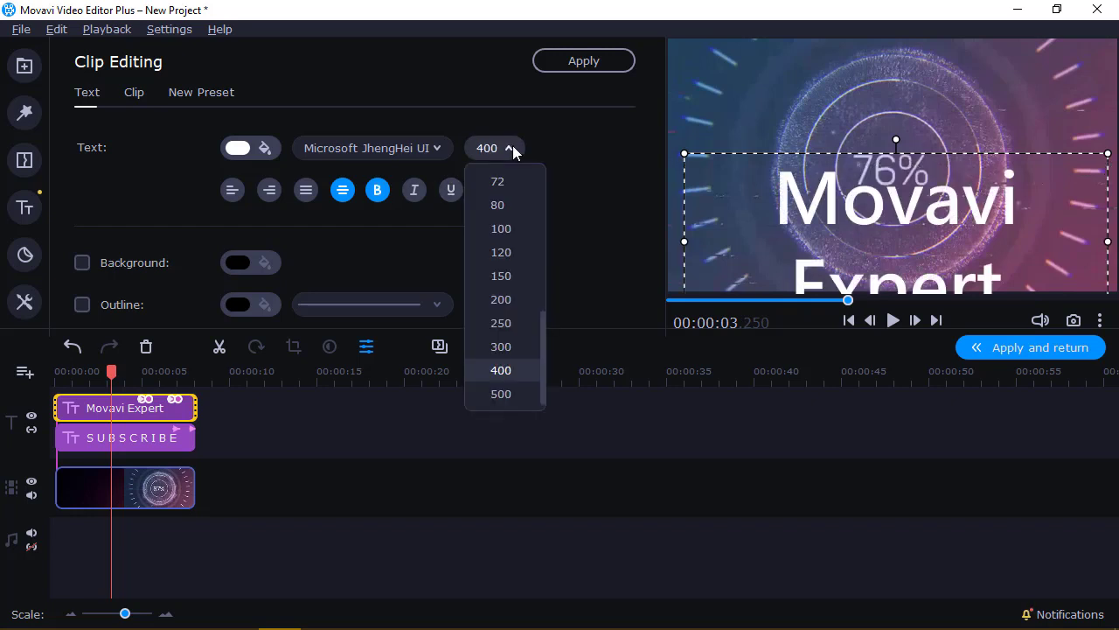
left_click(504, 277)
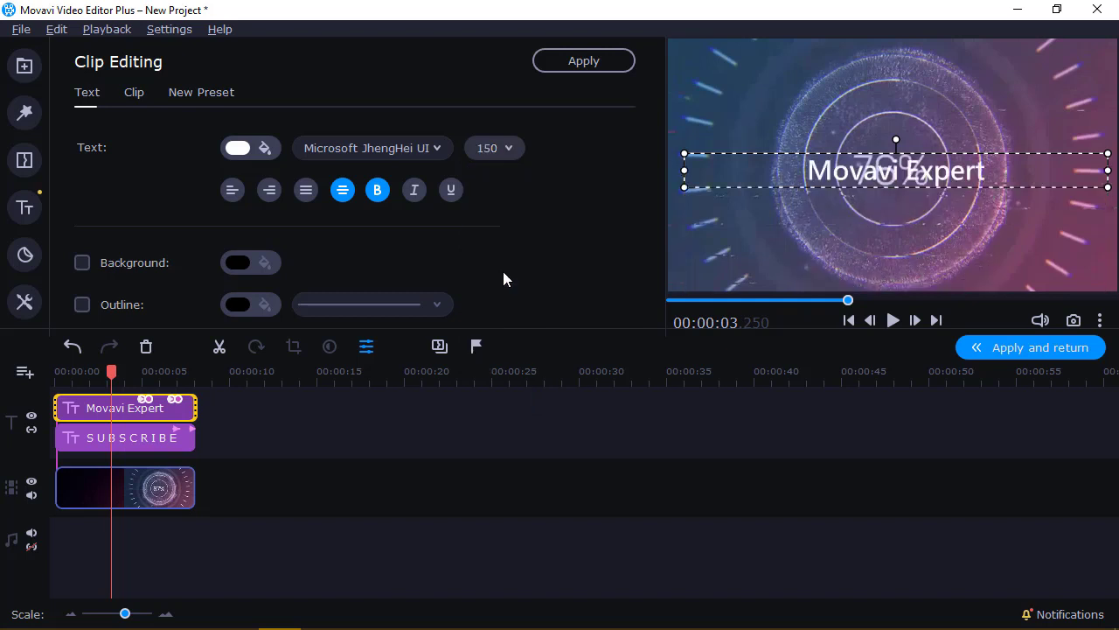
Narrow the Movavi Expert text box slightly from both sides and rotate it counterclockwise so the text slopes upward to the right.
left_click(824, 199)
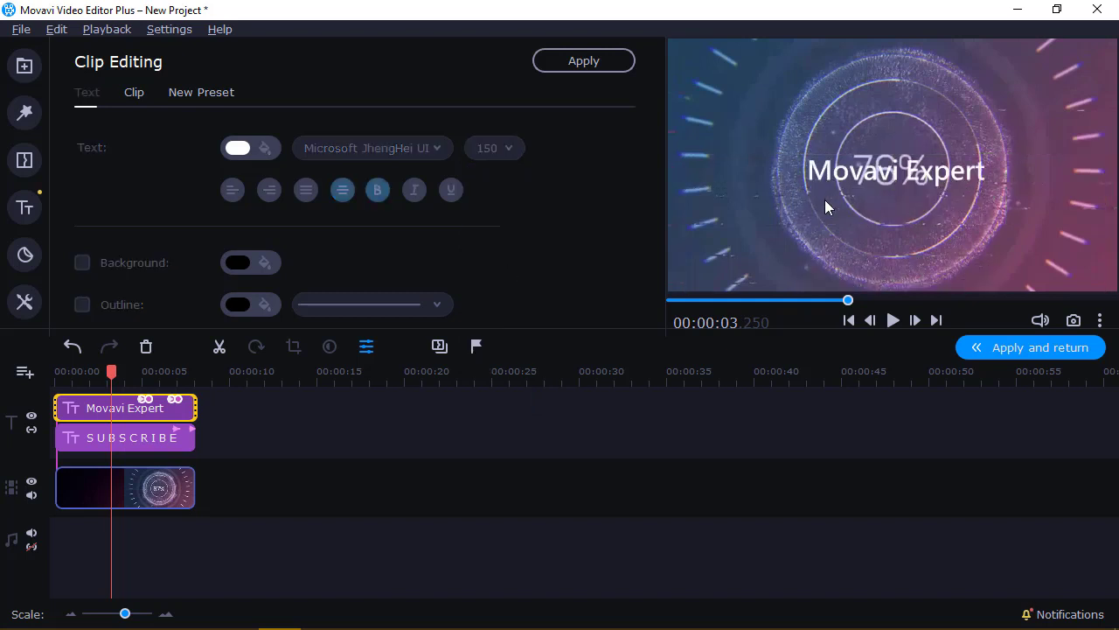
left_click(853, 177)
double_click(853, 174)
left_click(908, 160)
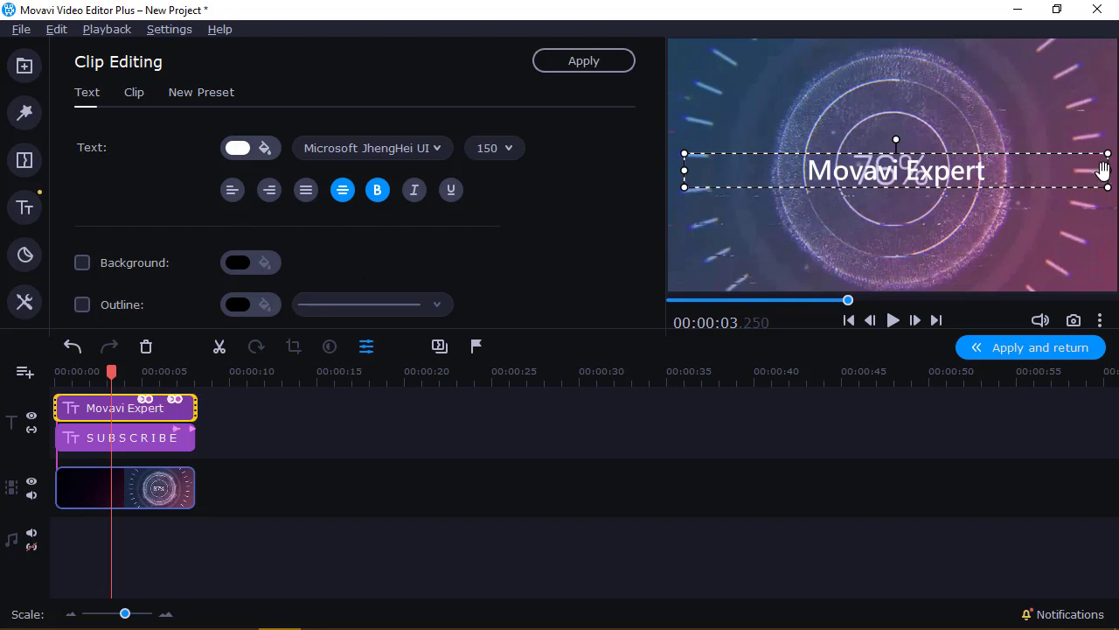
left_click_drag(1106, 169, 1079, 180)
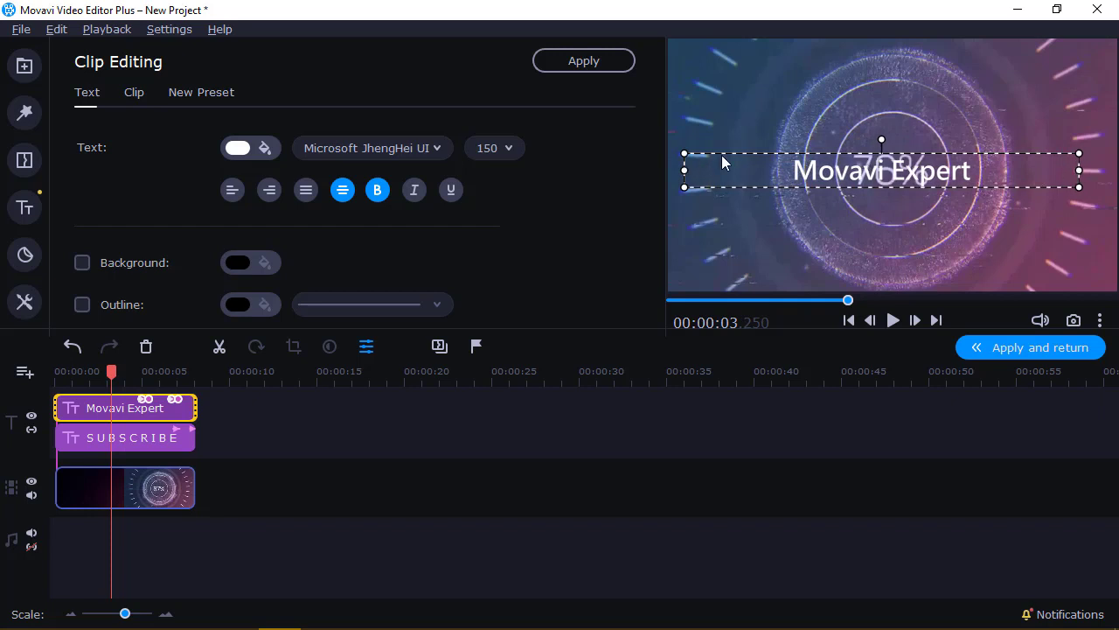
mouse_move(685, 172)
left_mouse_down()
mouse_move(670, 173)
mouse_move(723, 178)
mouse_move(706, 173)
left_mouse_up()
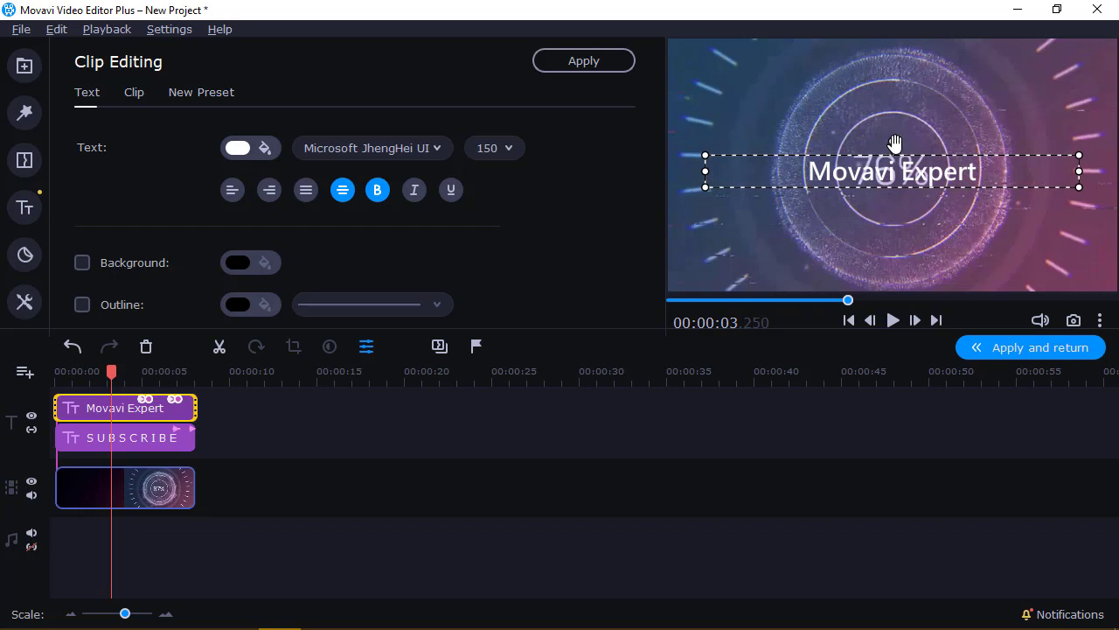
mouse_move(894, 143)
left_mouse_down()
mouse_move(867, 158)
mouse_move(884, 139)
left_mouse_up()
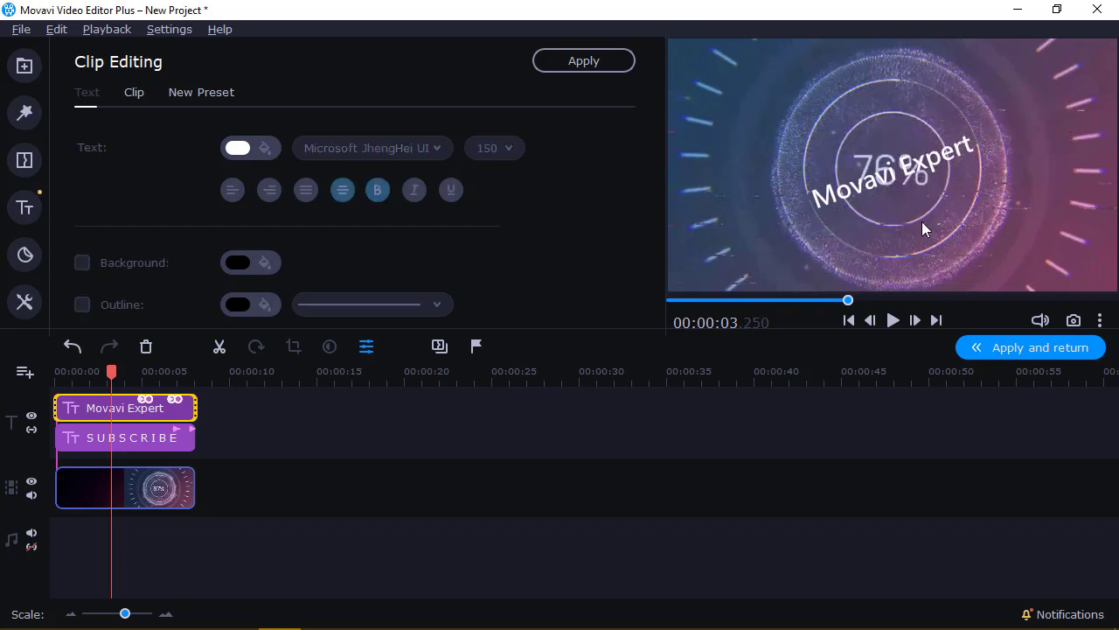
Set the Movavi Expert title to bold Yu Gothic UI Semilight and move it down below the percentage counter.
left_click(448, 149)
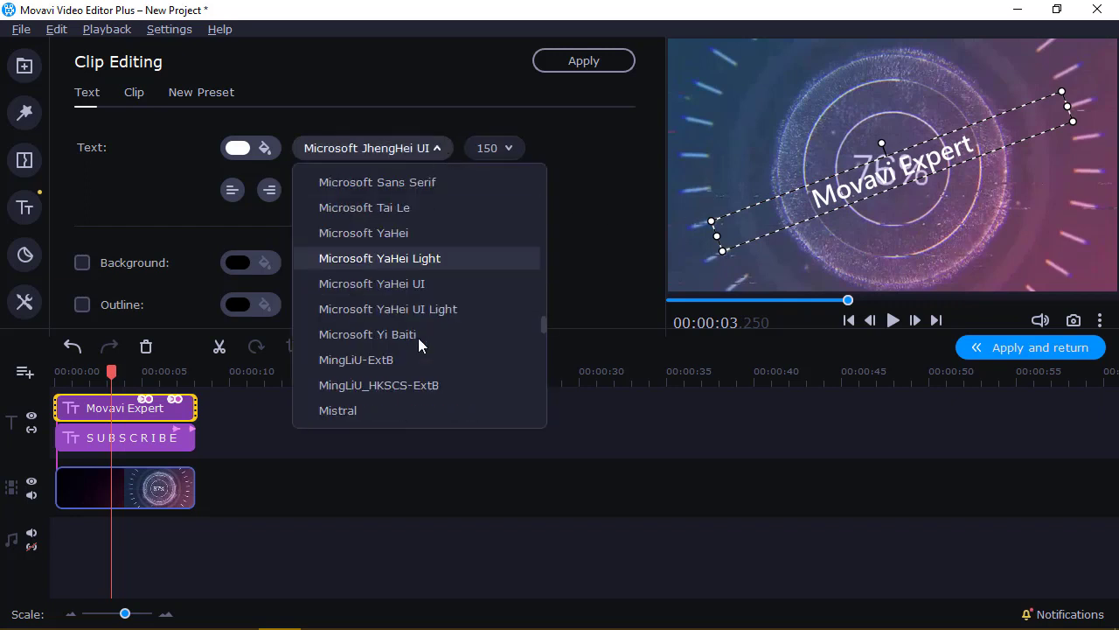
scroll(428, 385, "down", 15)
scroll(419, 390, "down", 8)
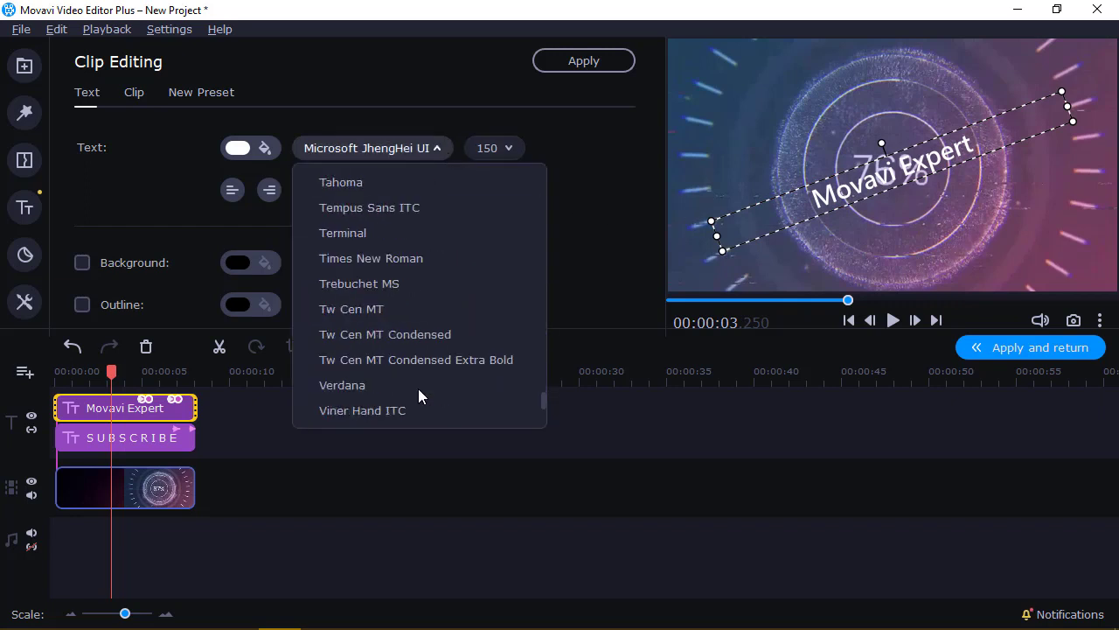
left_click(390, 404)
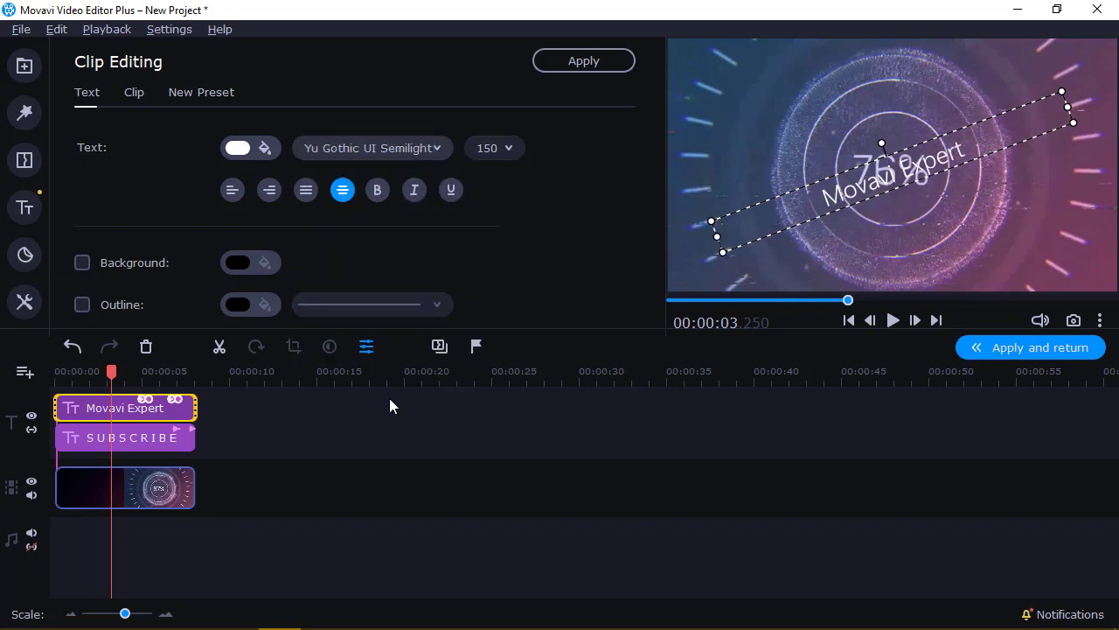
left_click(381, 191)
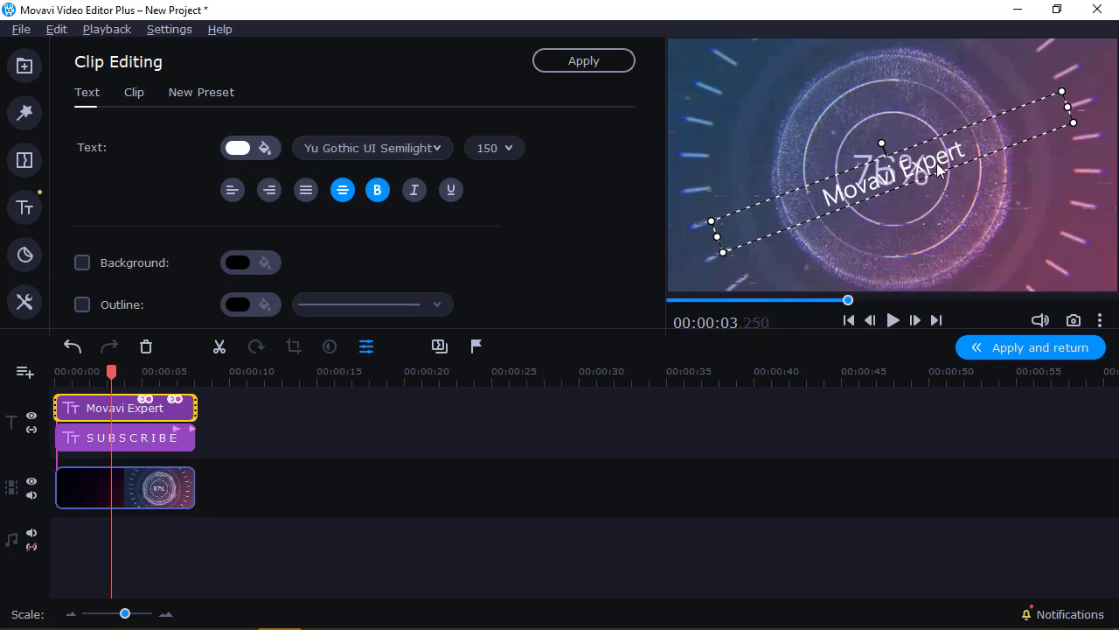
left_click_drag(905, 174, 904, 212)
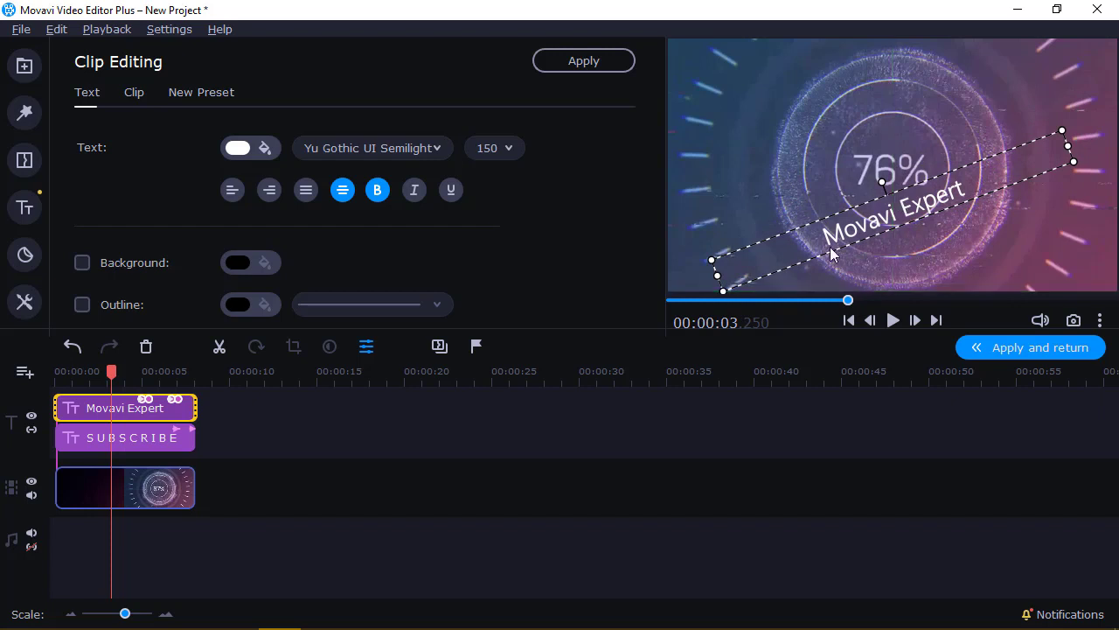
Replace the SUBSCRIBE title text with "welcome to" and move it down below the percentage counter.
left_click(135, 435)
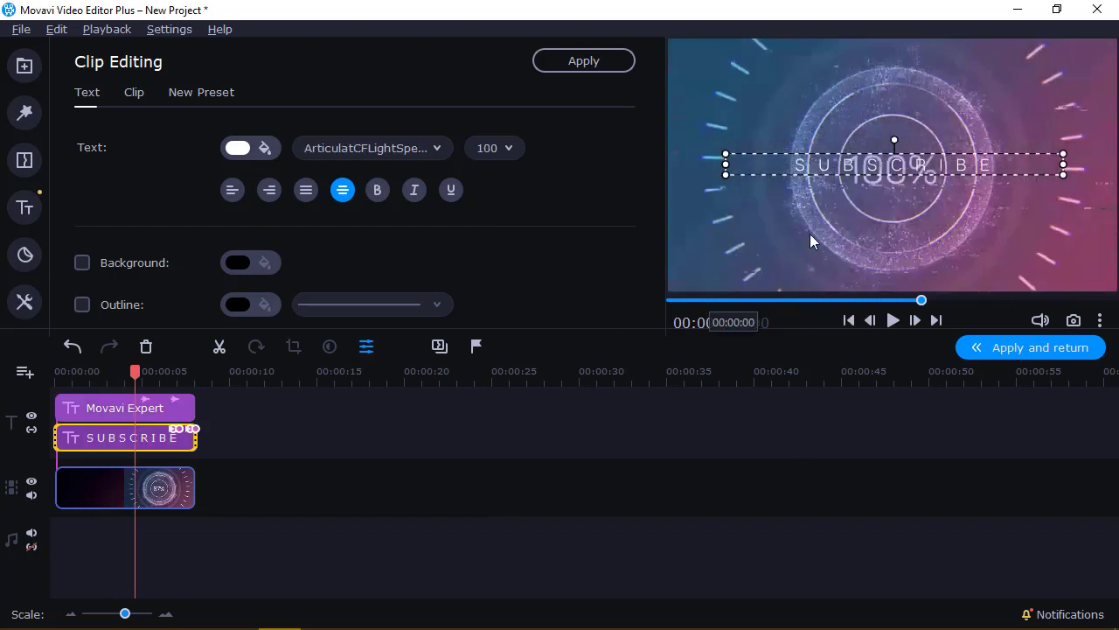
key("ctrl+a")
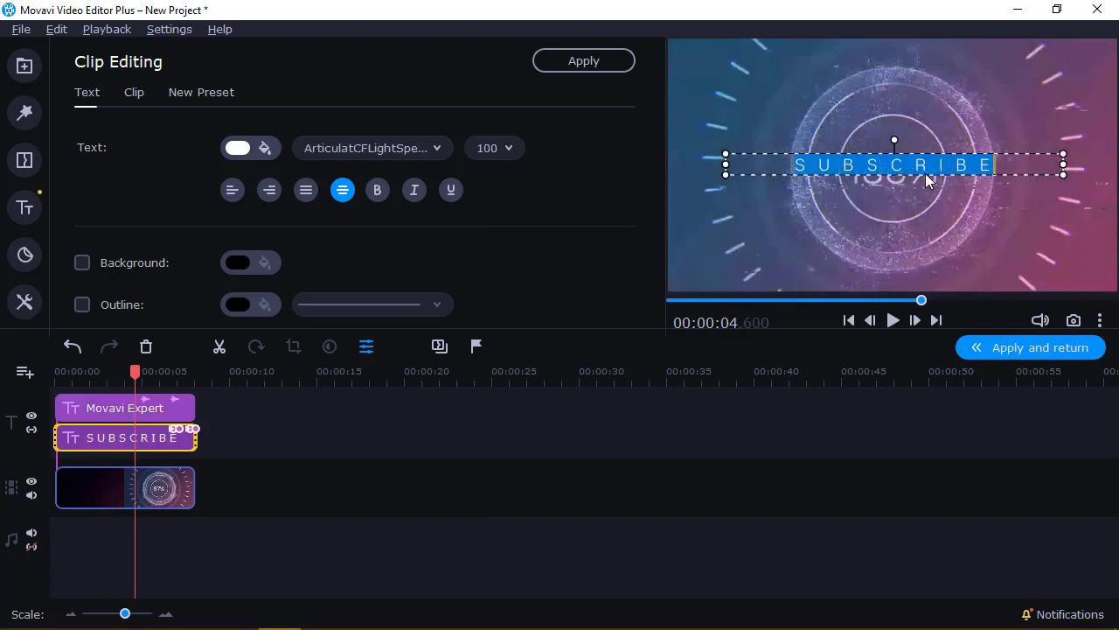
key("BackSpace")
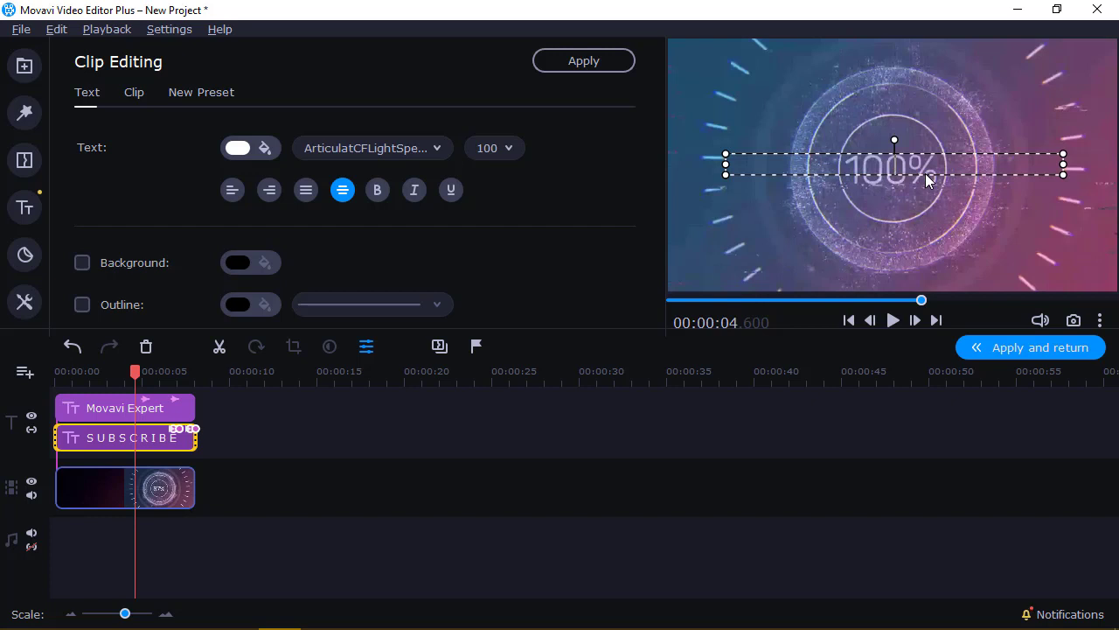
type("We")
key("BackSpace")
key("BackSpace")
type("welcome to")
left_click(889, 232)
left_click_drag(889, 174, 892, 226)
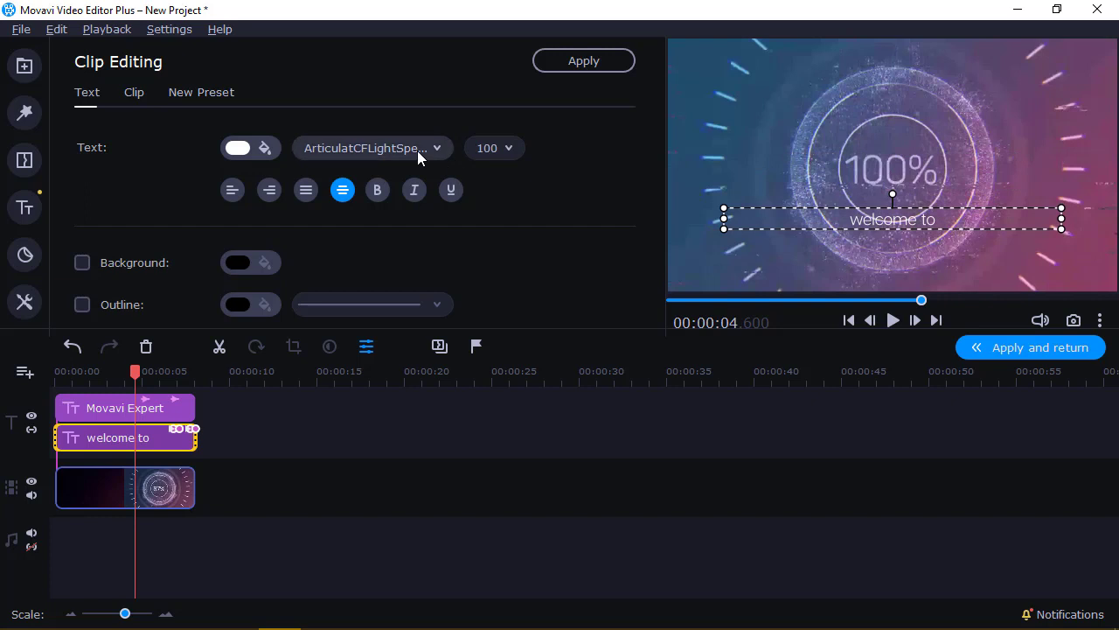
Make the "welcome to" title bold and set its text colour to pale yellow #fefac0.
left_click(378, 188)
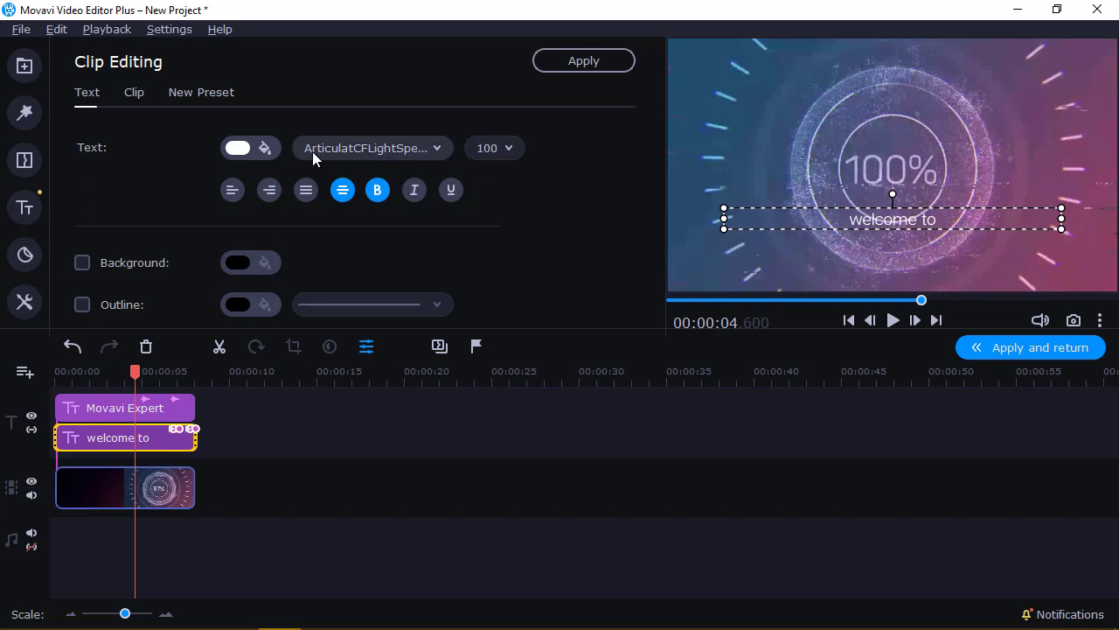
left_click(237, 150)
left_click(266, 313)
left_click(227, 333)
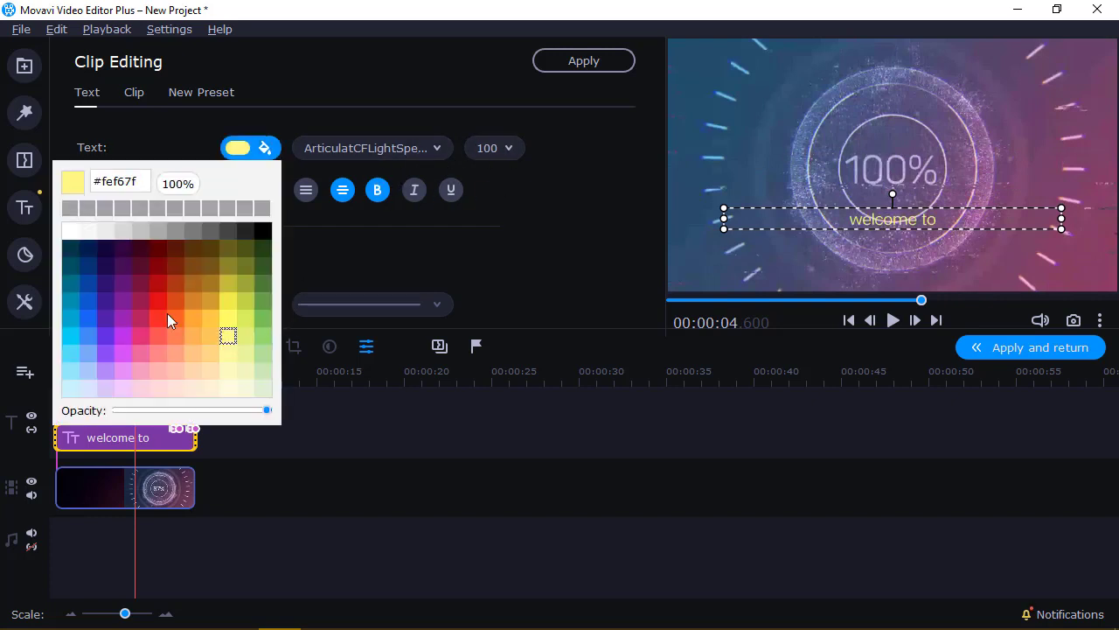
left_click(187, 311)
left_click(175, 300)
left_click(227, 370)
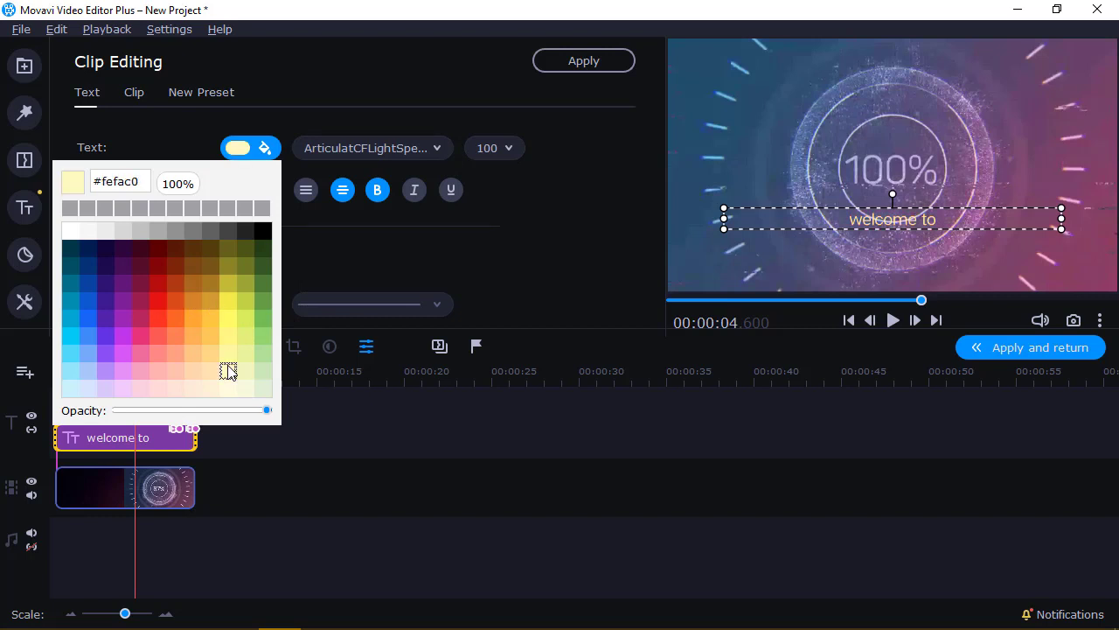
left_click(456, 222)
Set the font size of the "welcome to" title to 250.
left_click(503, 150)
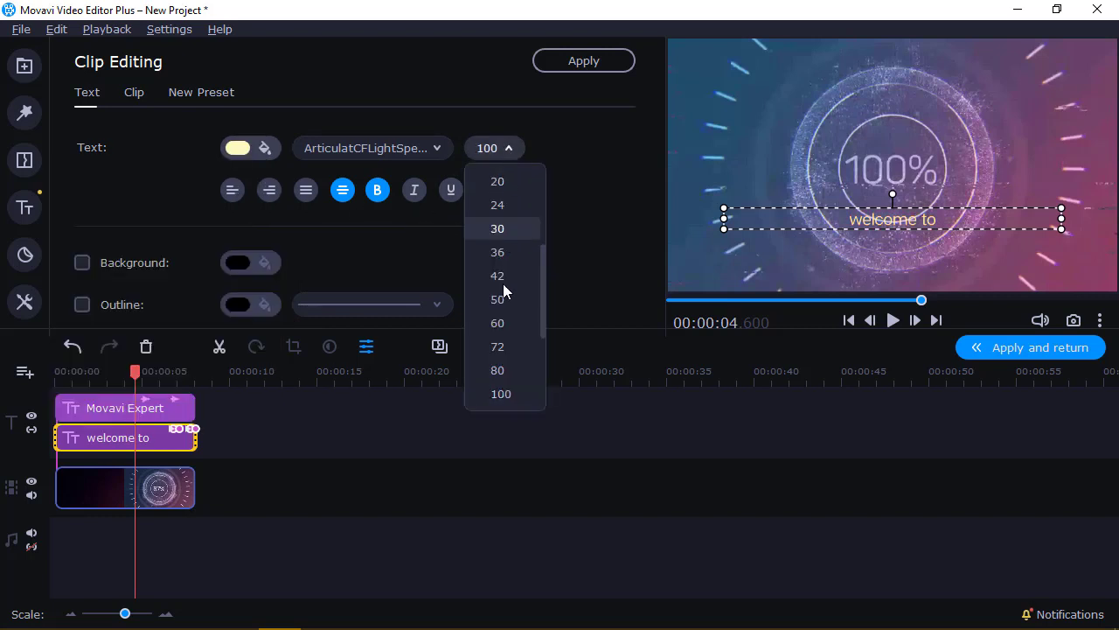
scroll(502, 284, "down", 3)
left_click(501, 323)
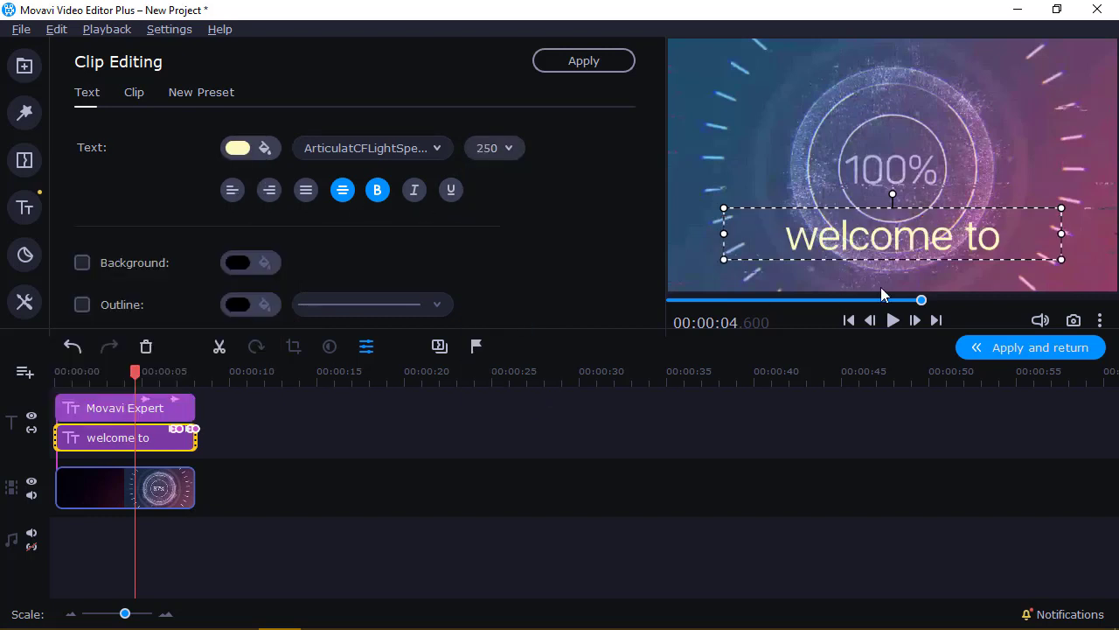
Play the edited intro from its beginning to its end and return the playhead to the 1-second mark.
left_click(747, 453)
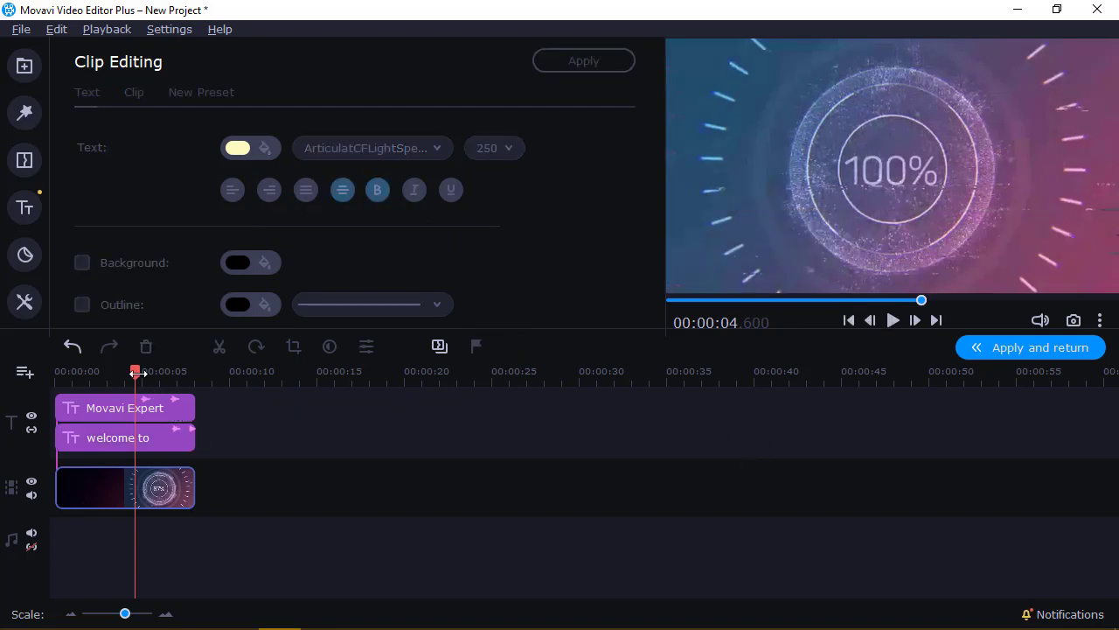
left_click_drag(137, 373, 56, 373)
key("space")
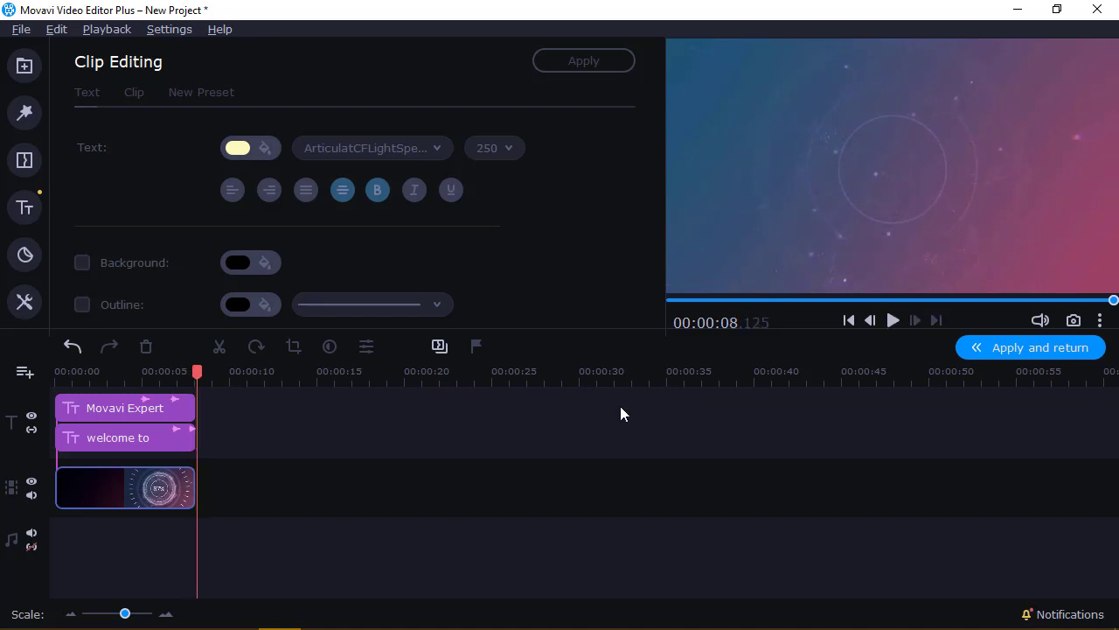
left_click_drag(193, 381, 72, 380)
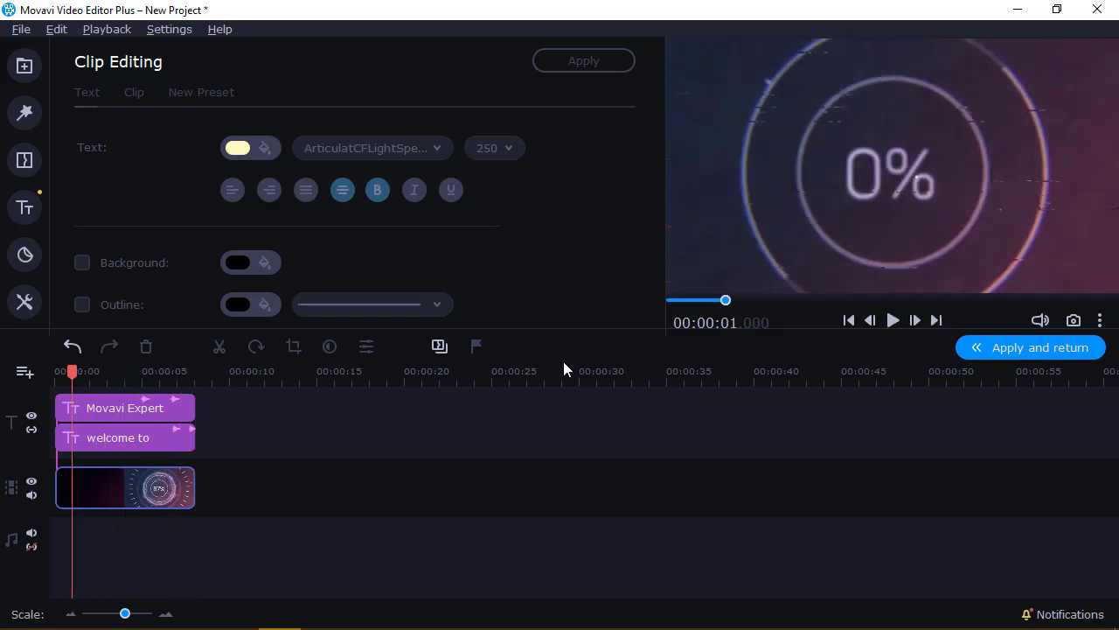
Replace the "welcome to" title text with "Subscribe".
left_click(130, 428)
double_click(903, 238)
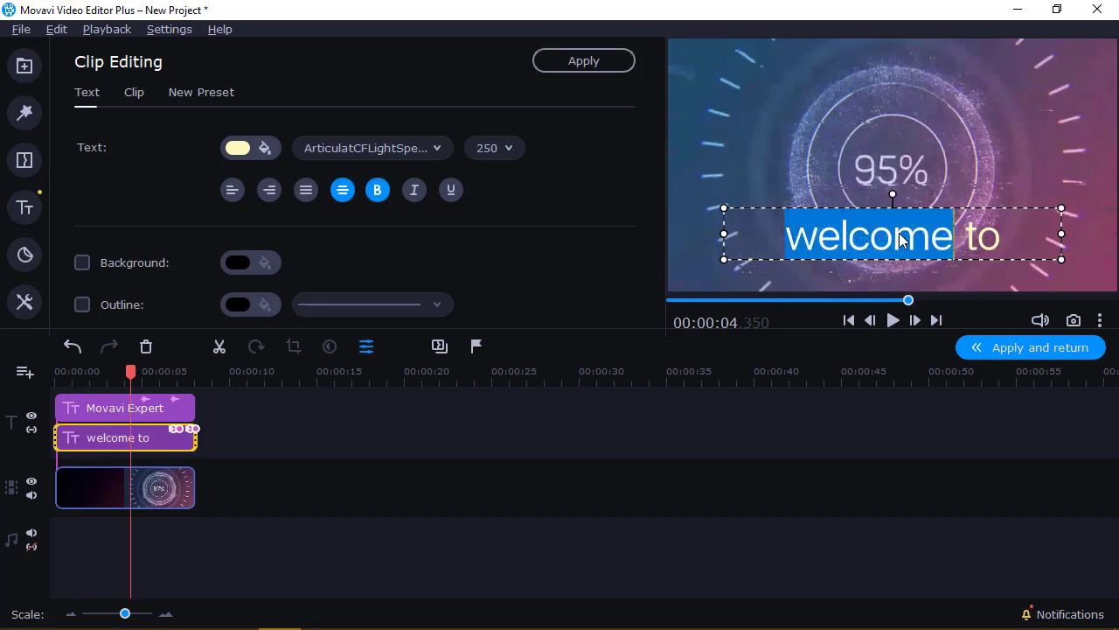
key("ctrl+a")
key("BackSpace")
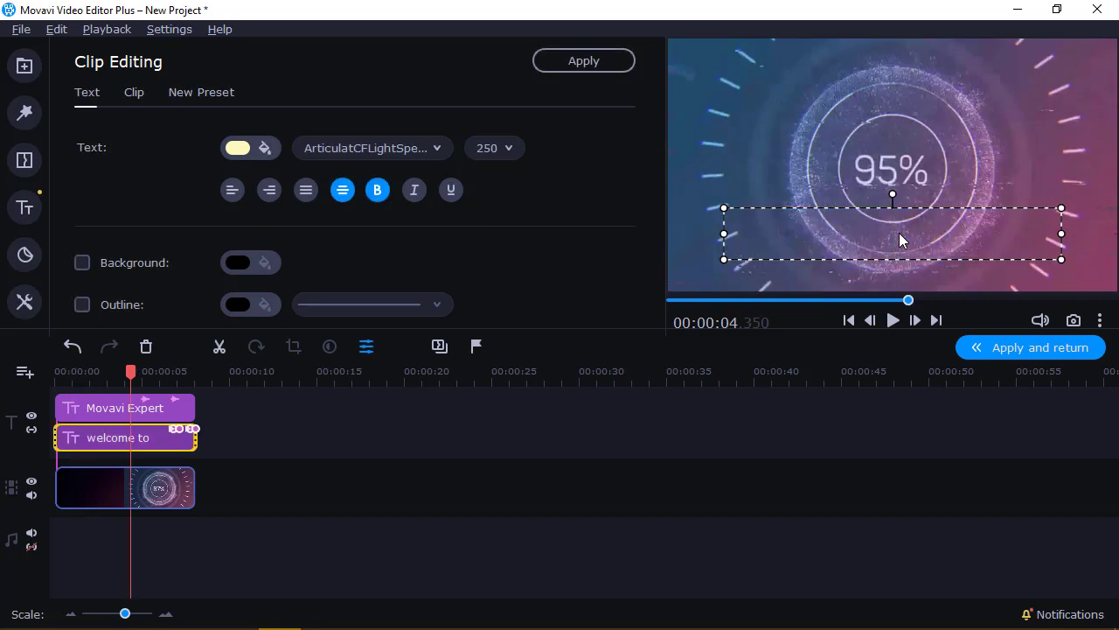
type("Subs")
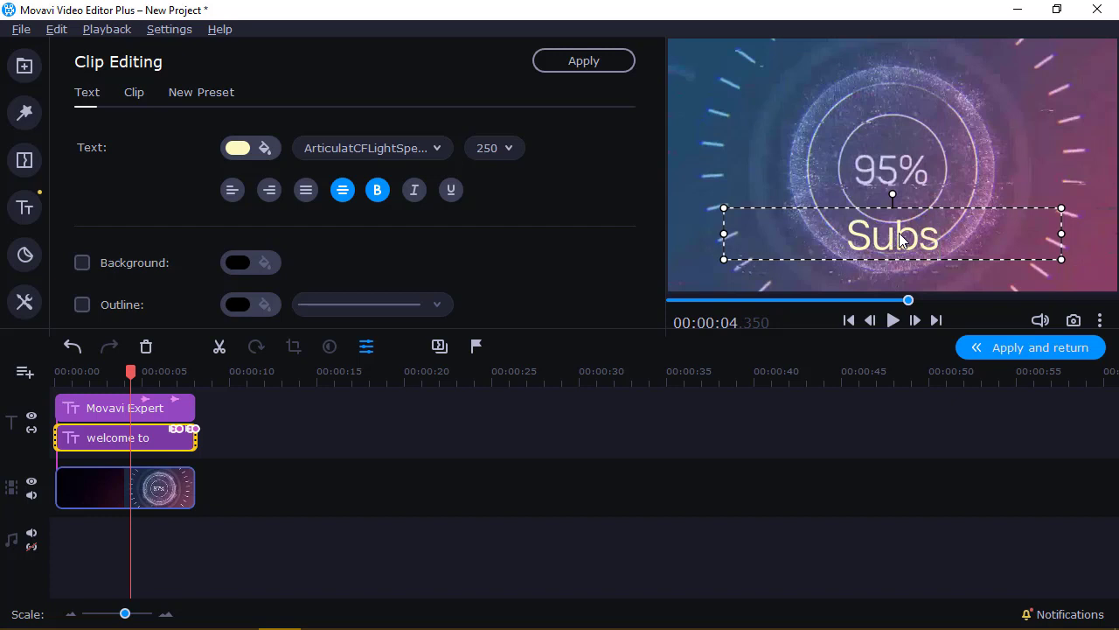
type("cribe")
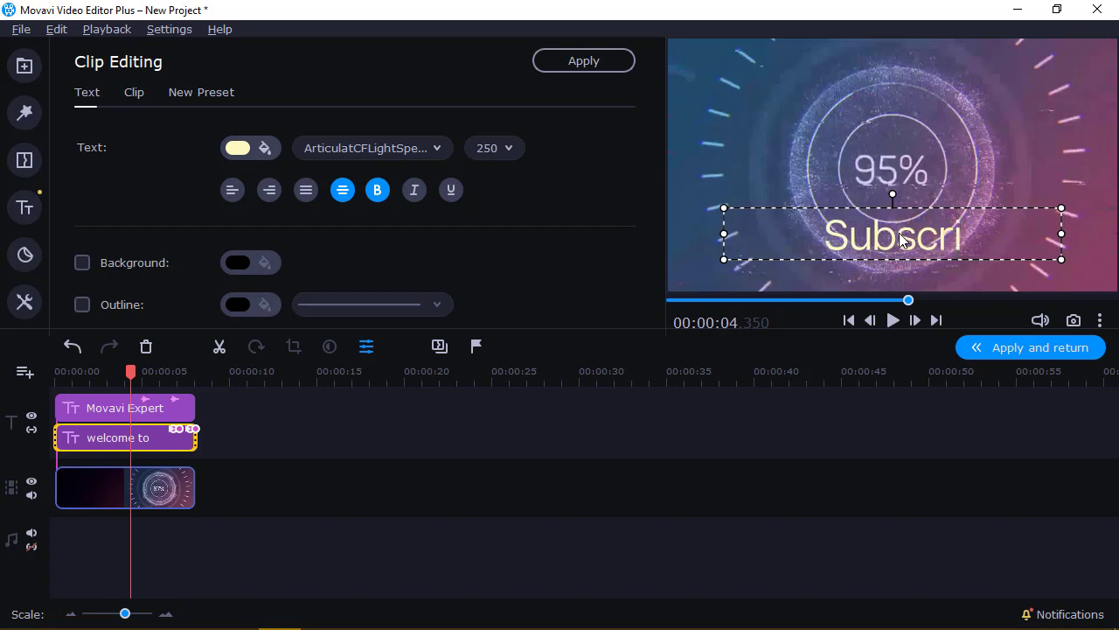
Set the Subscribe title's font size to 200 and place it slightly lower with a counter-clockwise tilt.
left_click(486, 149)
left_click(505, 369)
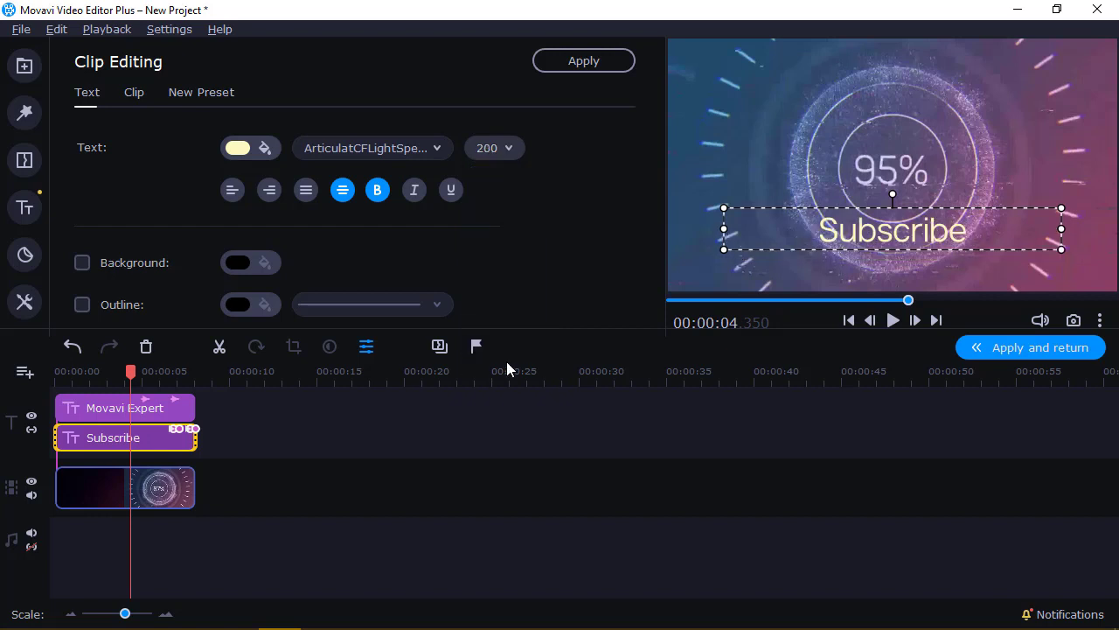
left_click_drag(886, 254, 887, 258)
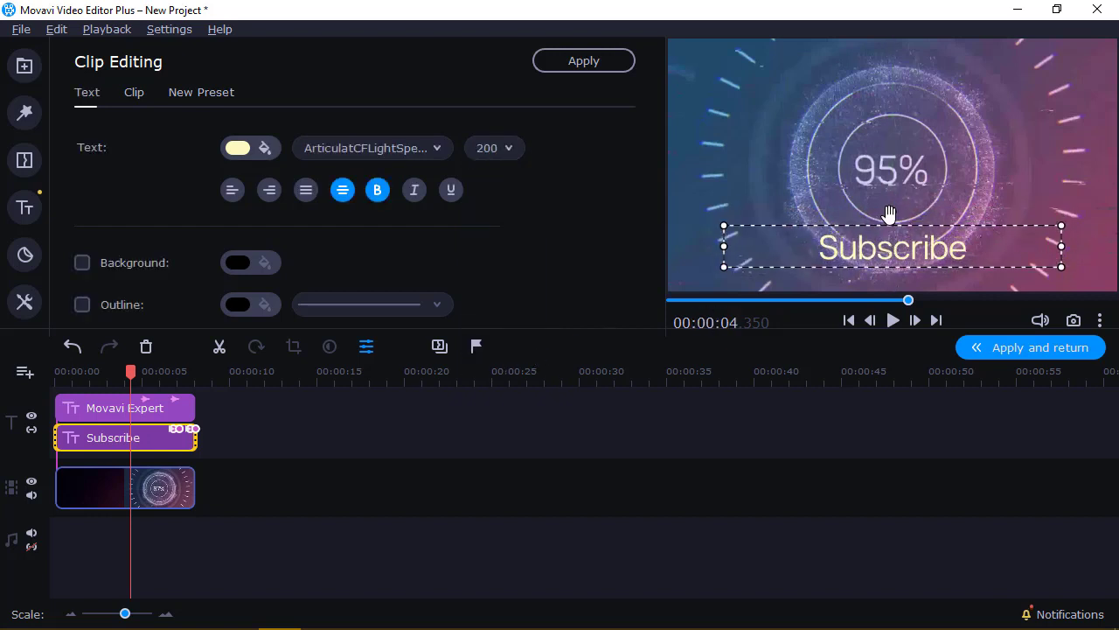
left_click_drag(889, 213, 876, 217)
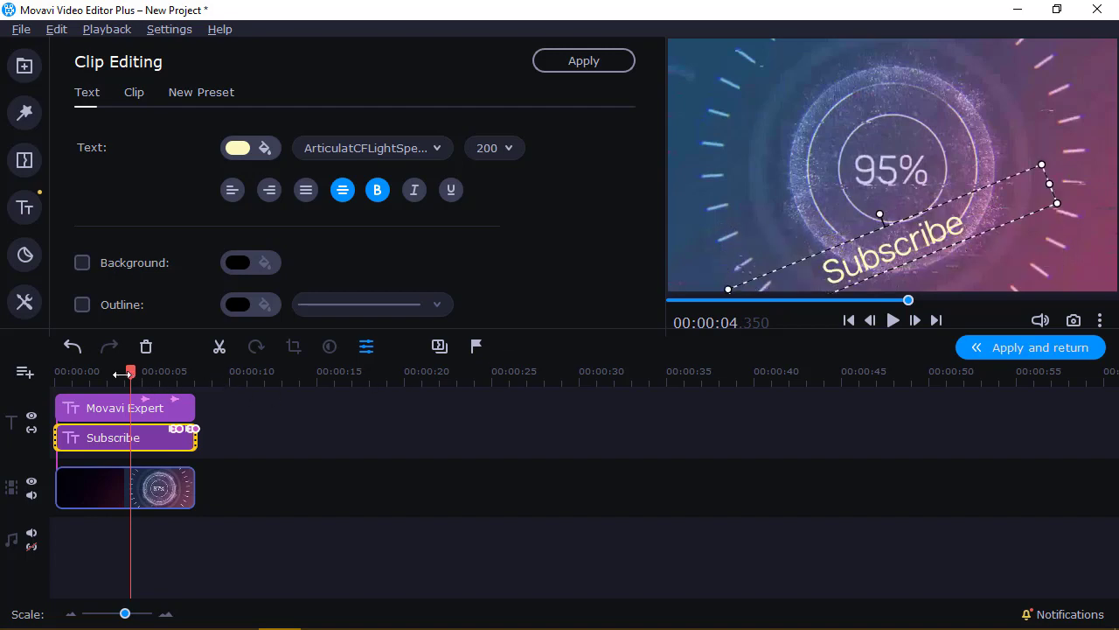
Play the edited intro from near its beginning to its end.
left_click_drag(121, 374, 81, 374)
key("space")
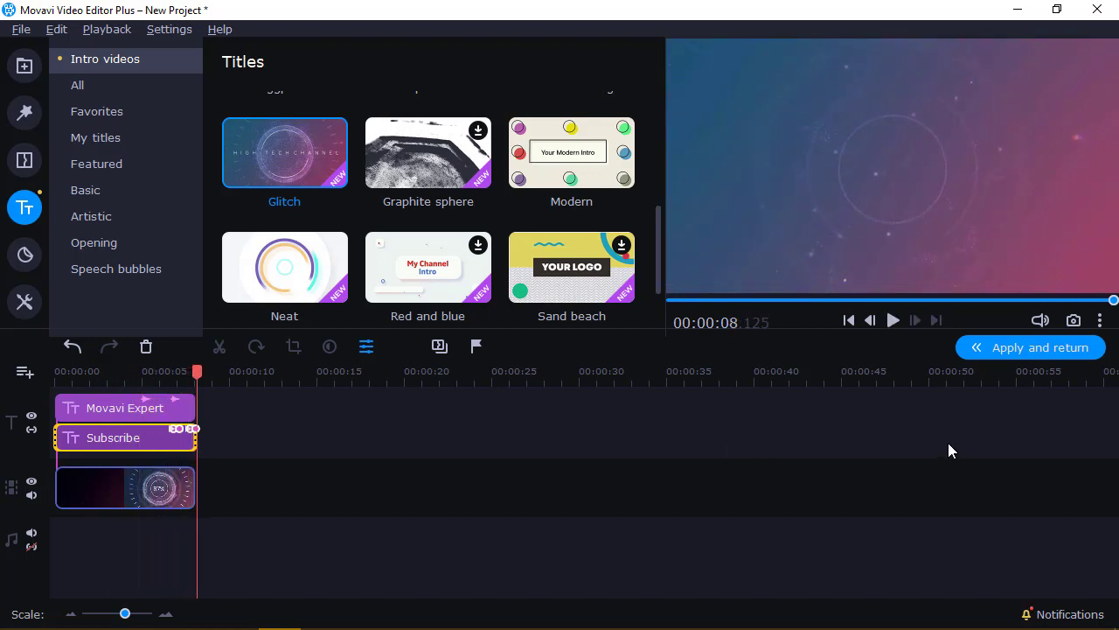
Preview the Neat intro template and browse the other templates in the Intro videos collection.
left_click(227, 301)
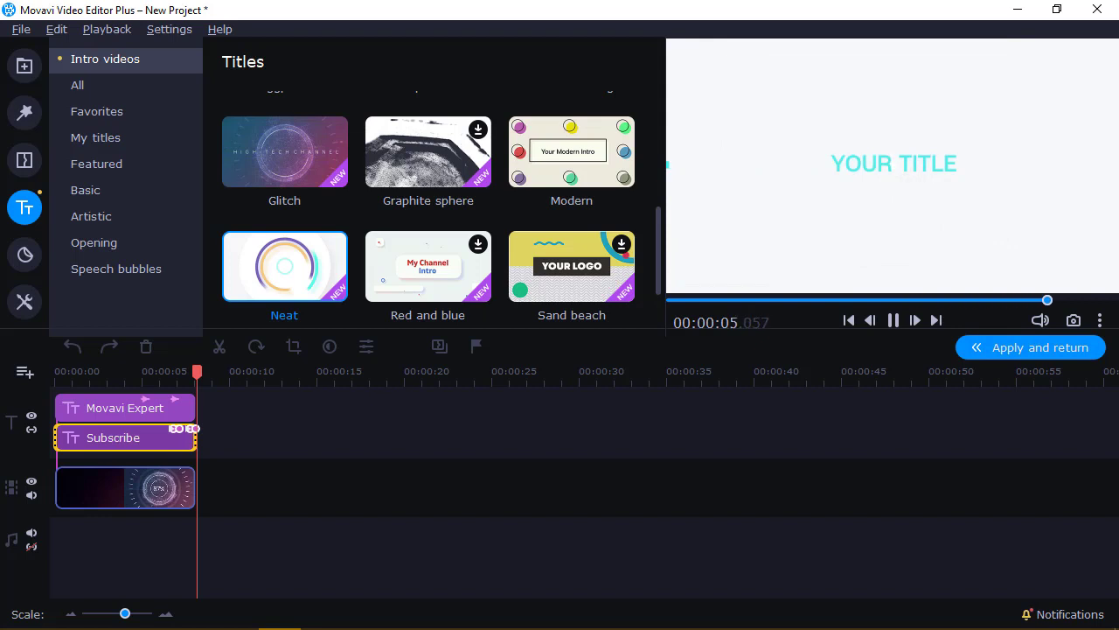
scroll(603, 223, "down", 3)
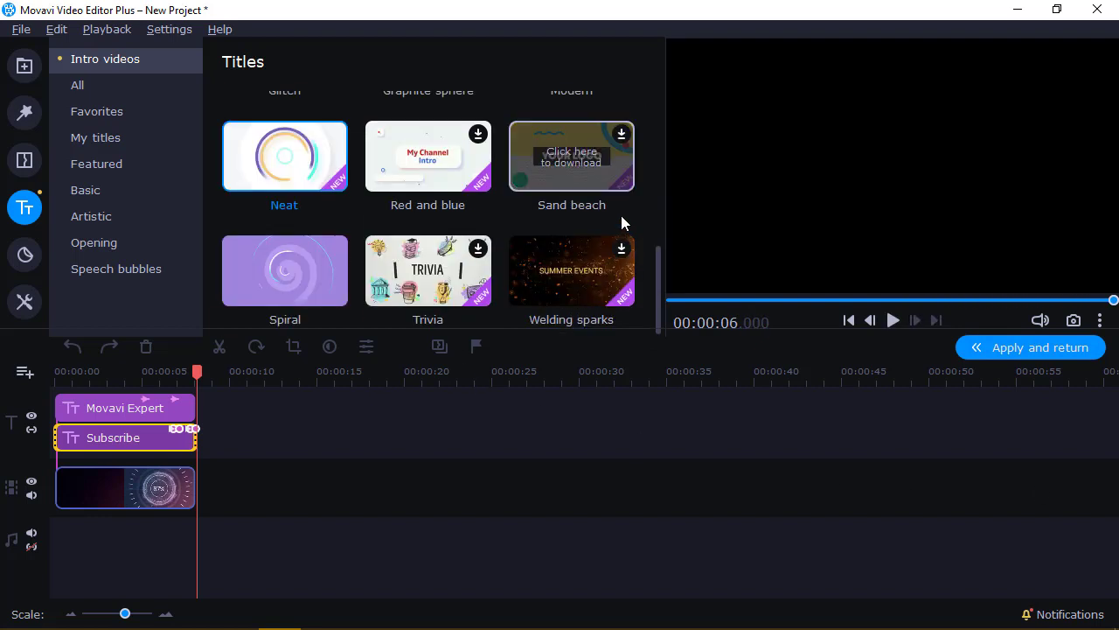
scroll(619, 220, "up", 3)
scroll(631, 244, "down", 3)
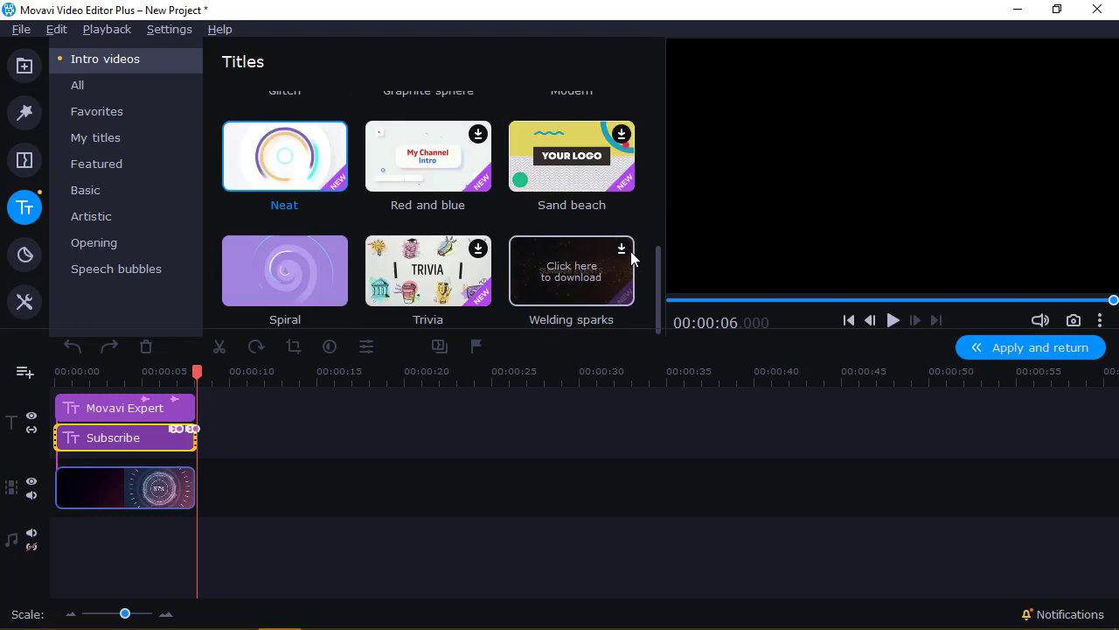
scroll(605, 250, "down", 1)
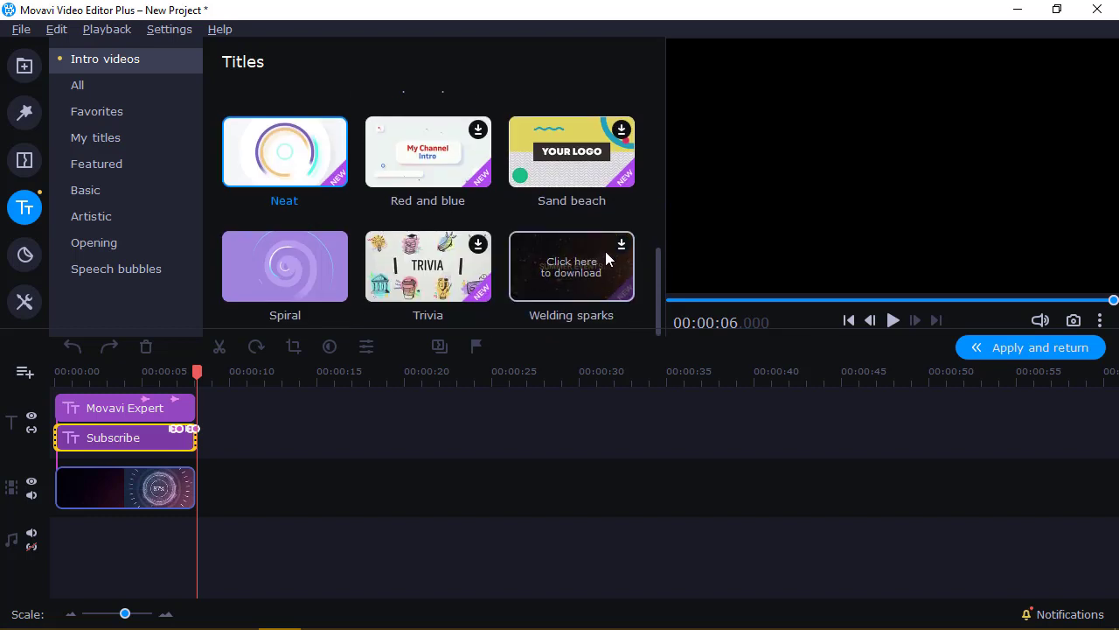
scroll(557, 227, "down", 8)
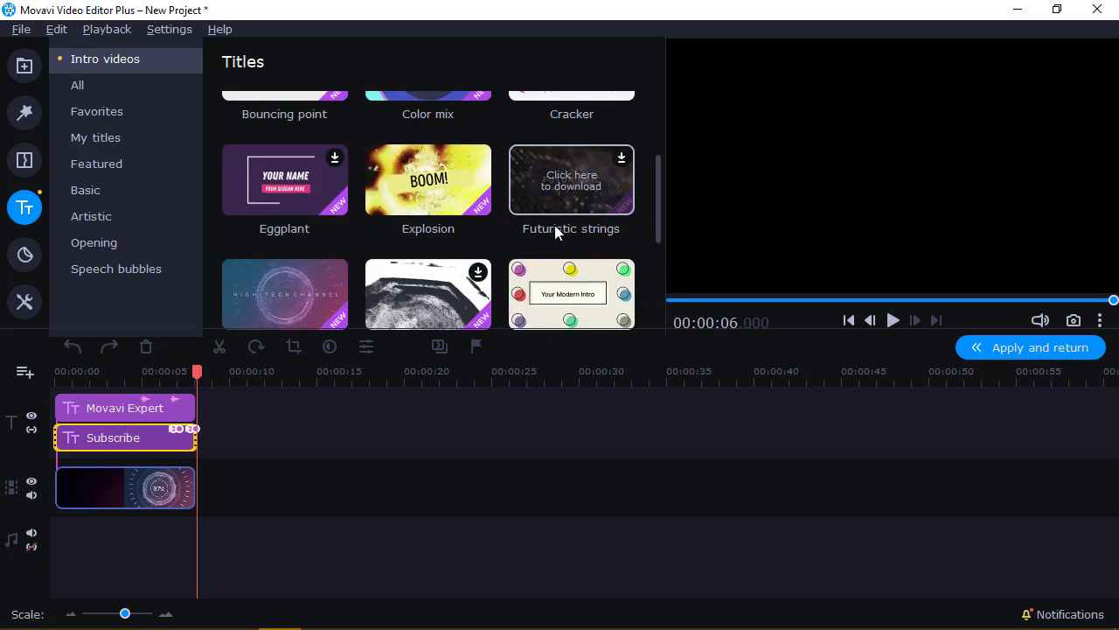
scroll(489, 189, "up", 3)
scroll(493, 193, "down", 8)
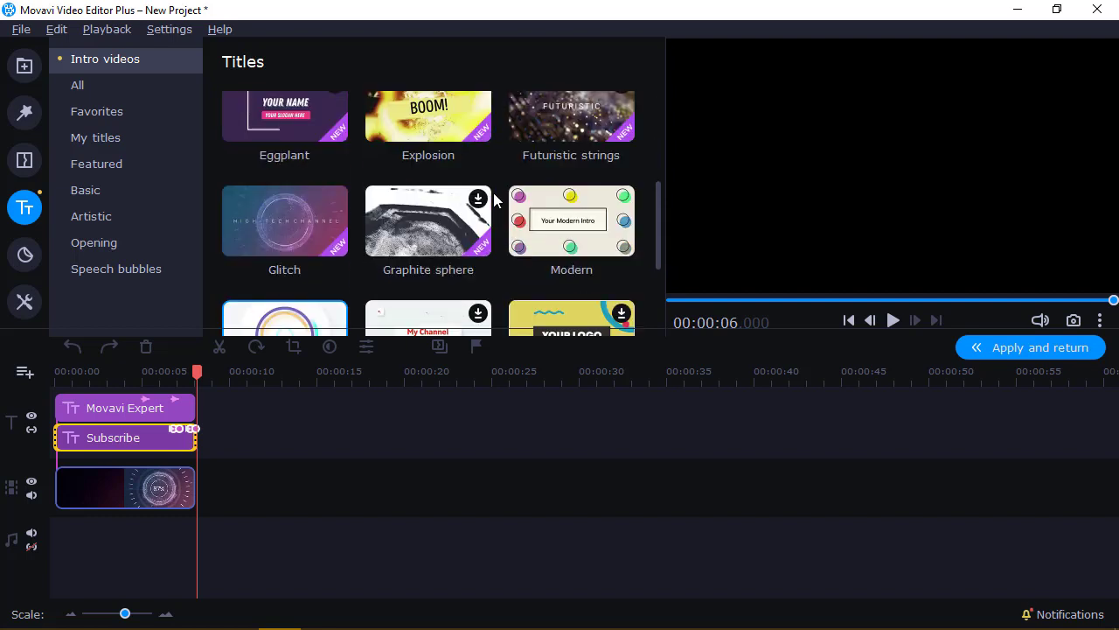
scroll(492, 189, "down", 2)
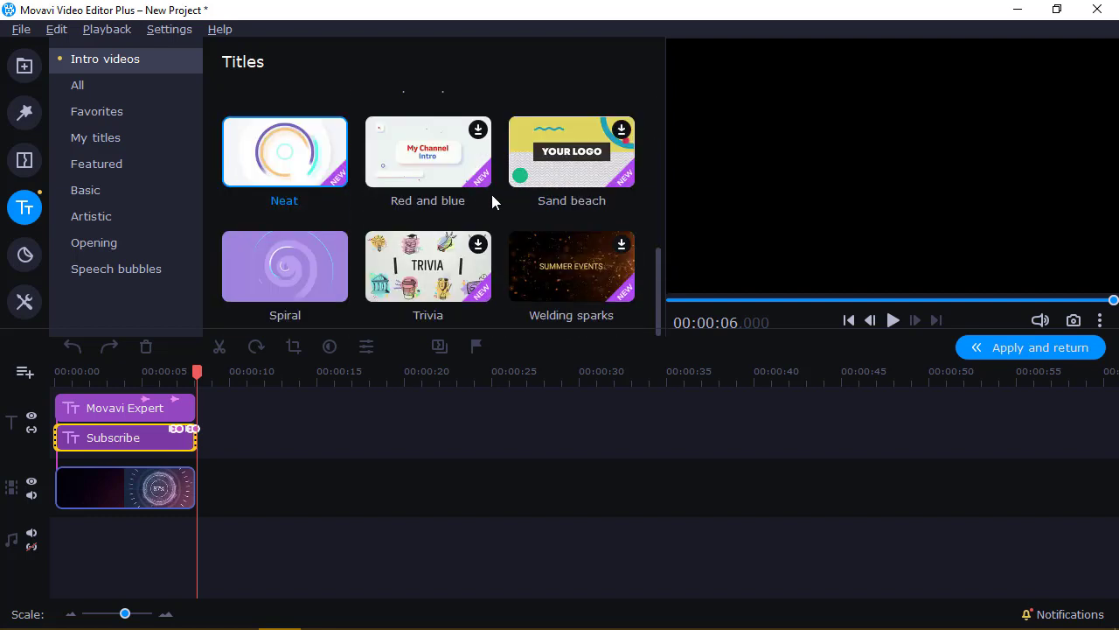
Download the Trivia intro template and preview it.
left_click(422, 291)
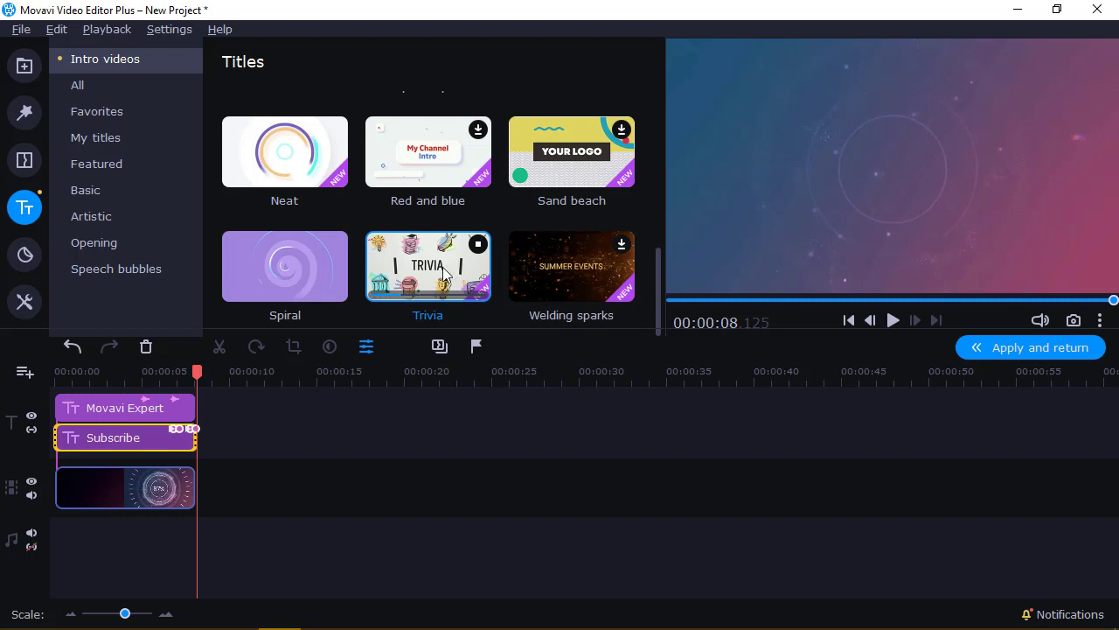
scroll(572, 236, "up", 2)
scroll(577, 231, "down", 2)
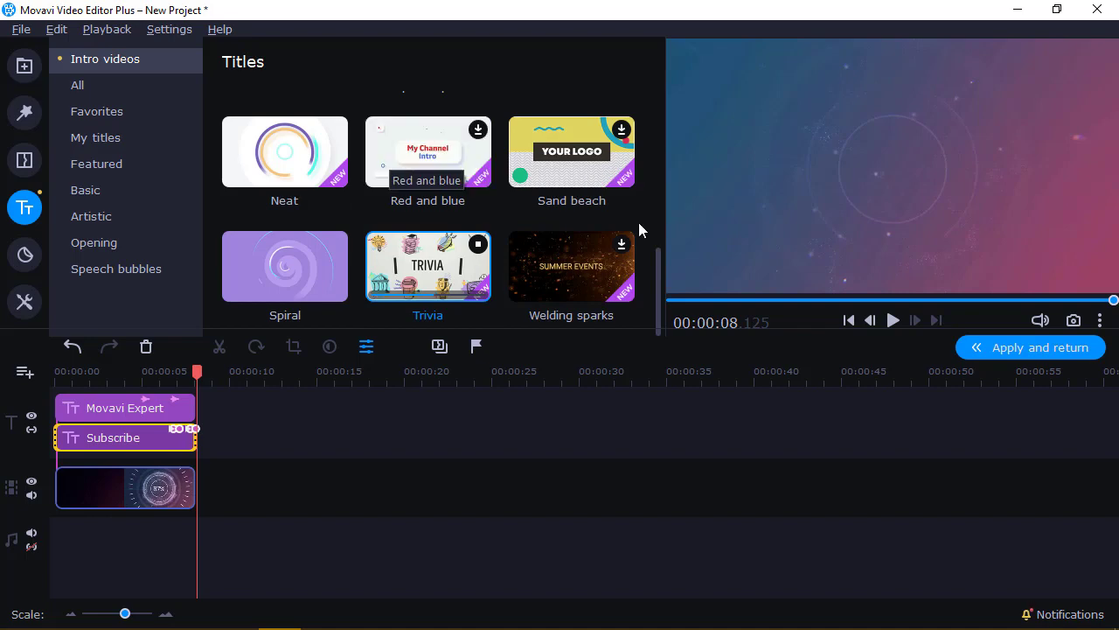
scroll(608, 258, "up", 12)
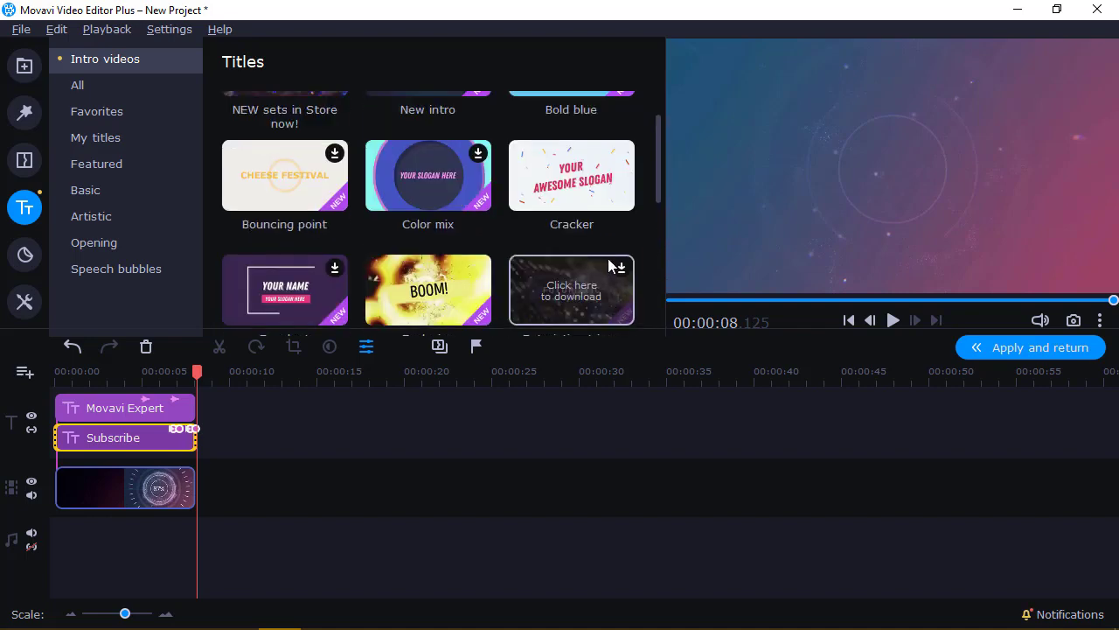
scroll(587, 240, "down", 12)
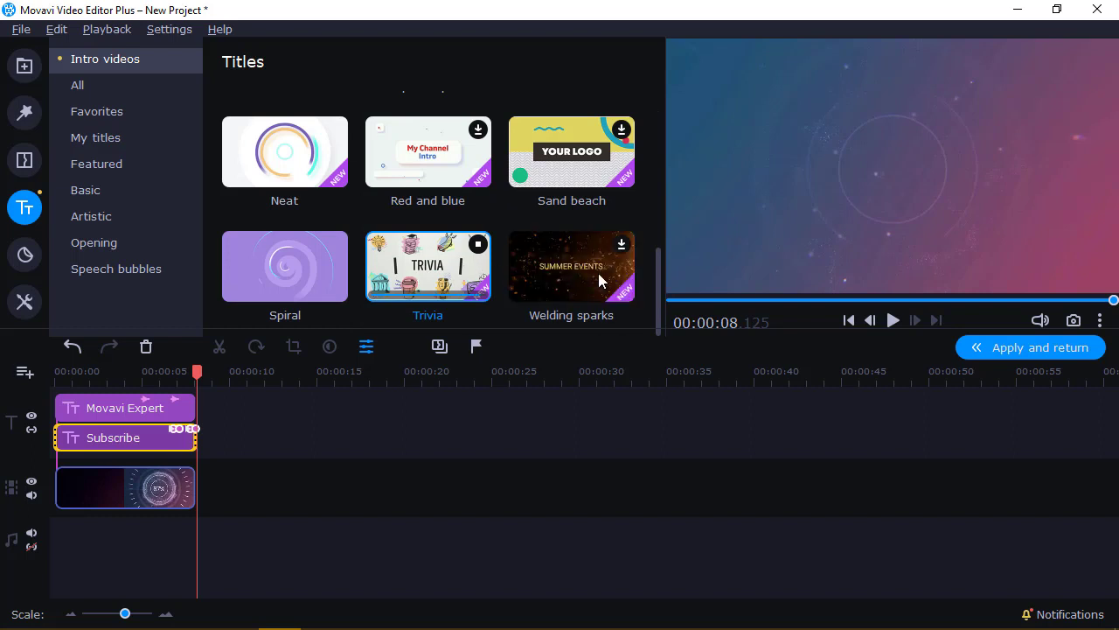
left_click(426, 241)
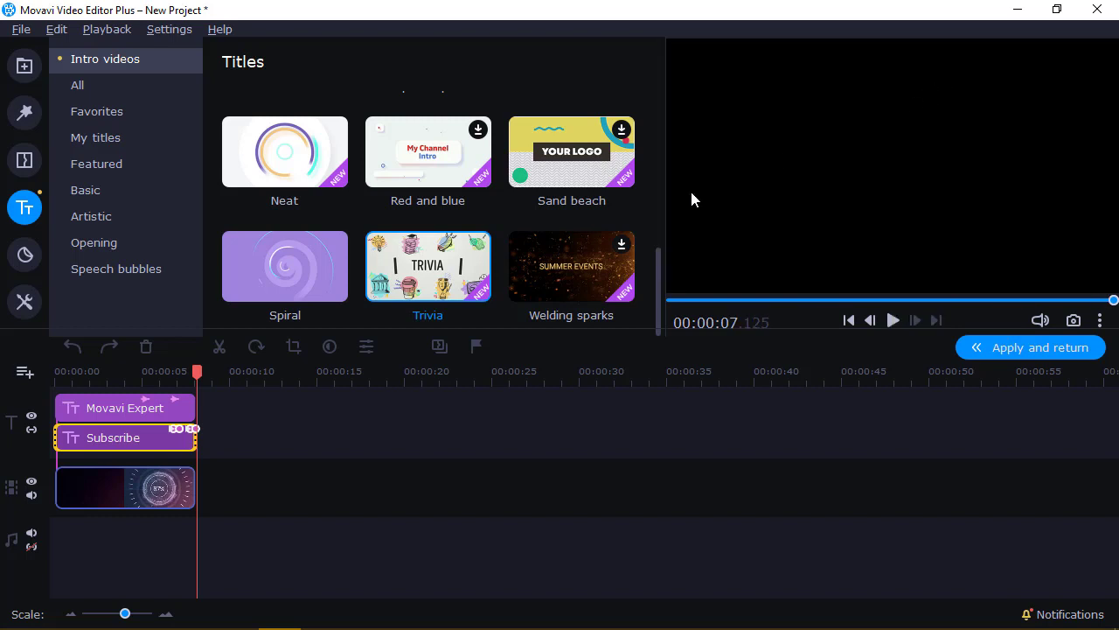
Download all the remaining templates of the Intro videos category at once.
right_click(426, 260)
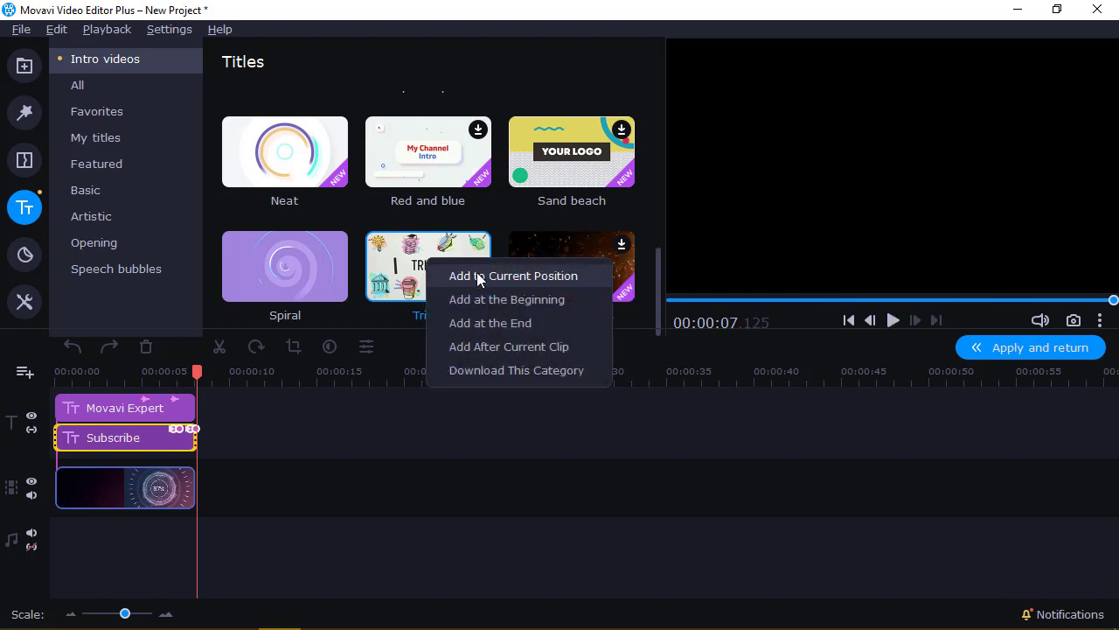
left_click(554, 374)
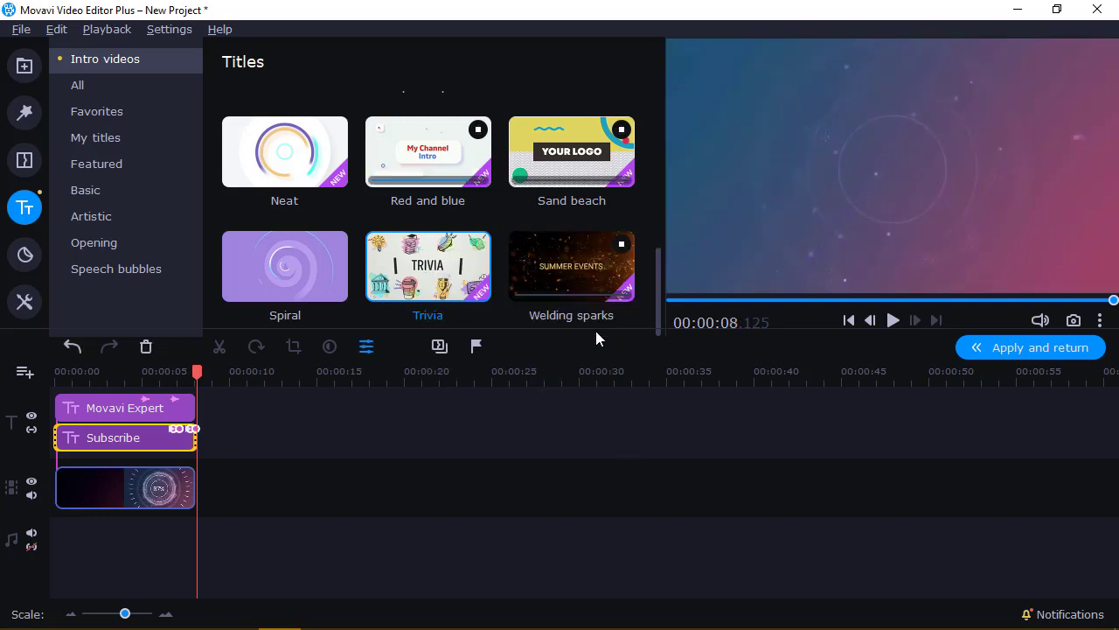
Look through the intro templates being downloaded and preview the New intro template.
scroll(532, 259, "up", 5)
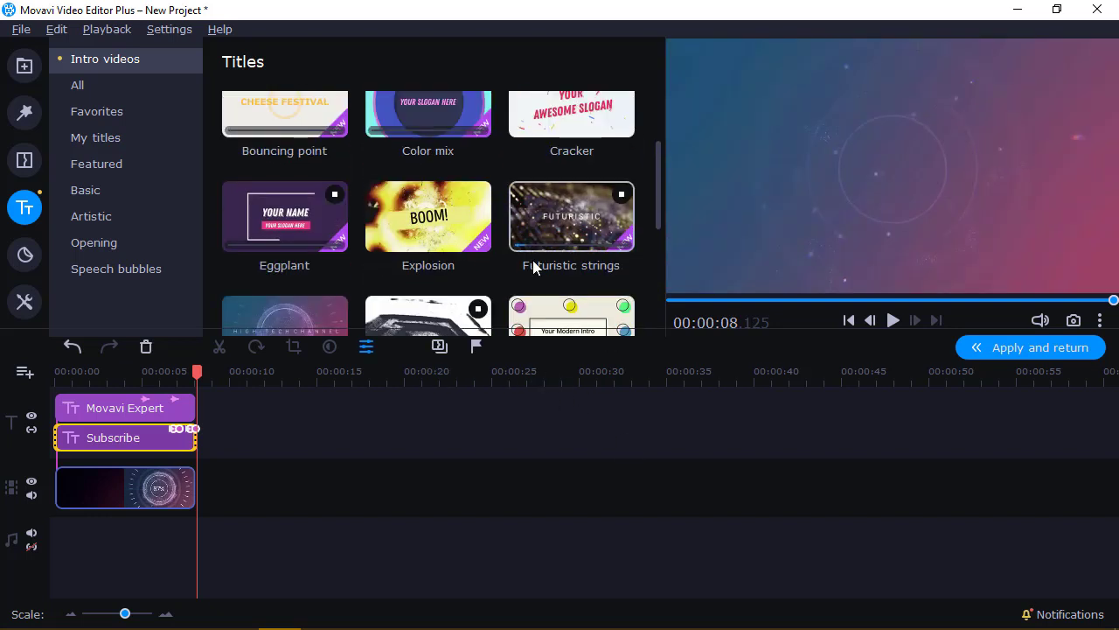
scroll(613, 268, "down", 1)
scroll(575, 253, "up", 1)
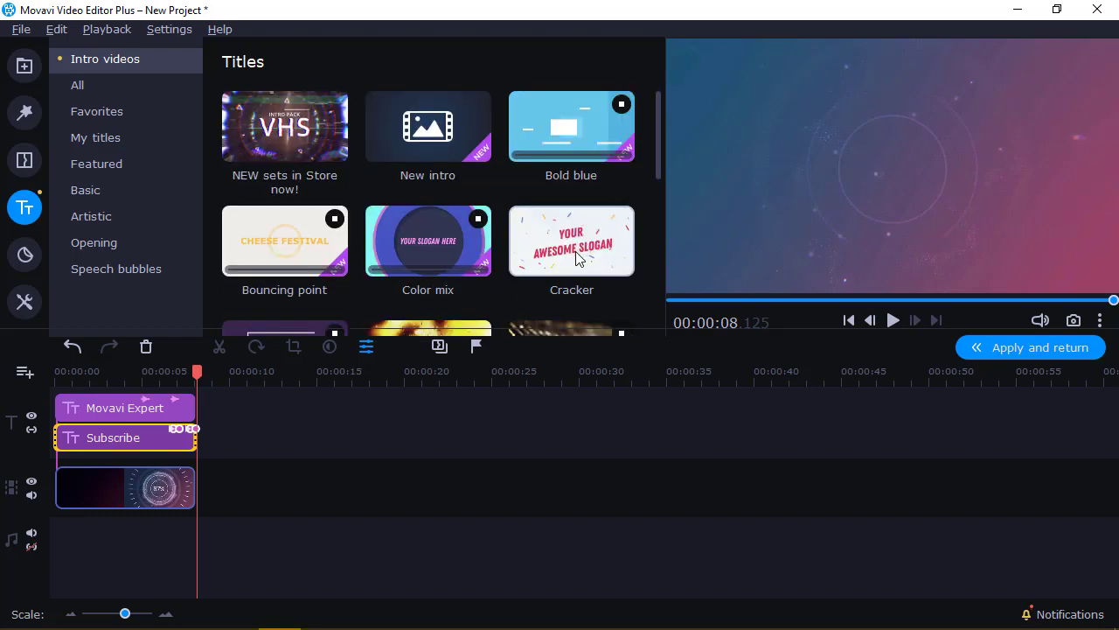
left_click(455, 140)
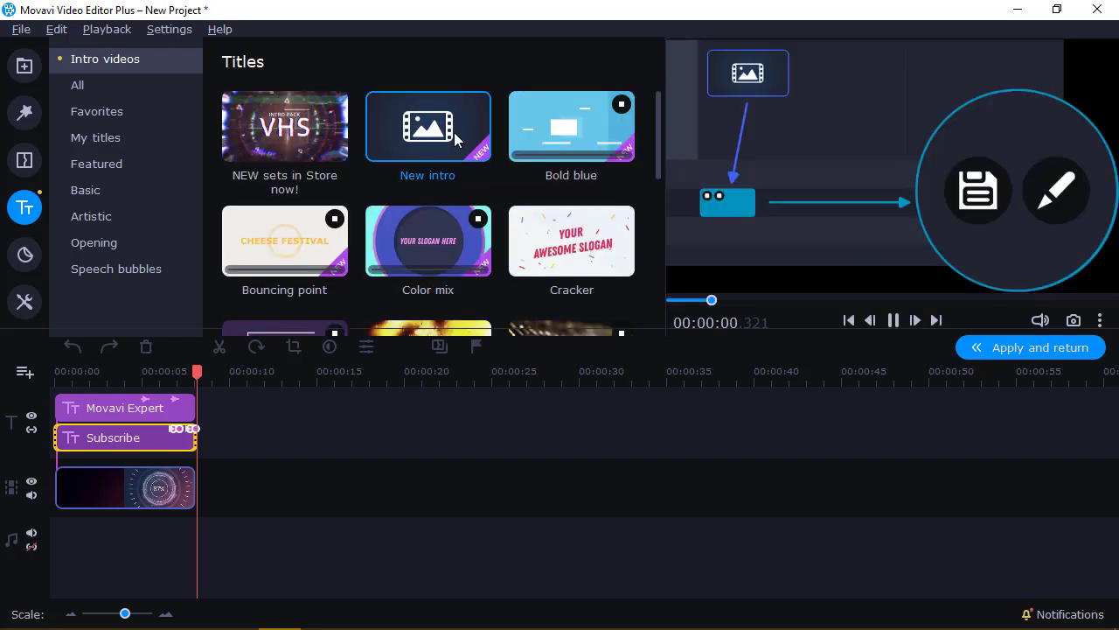